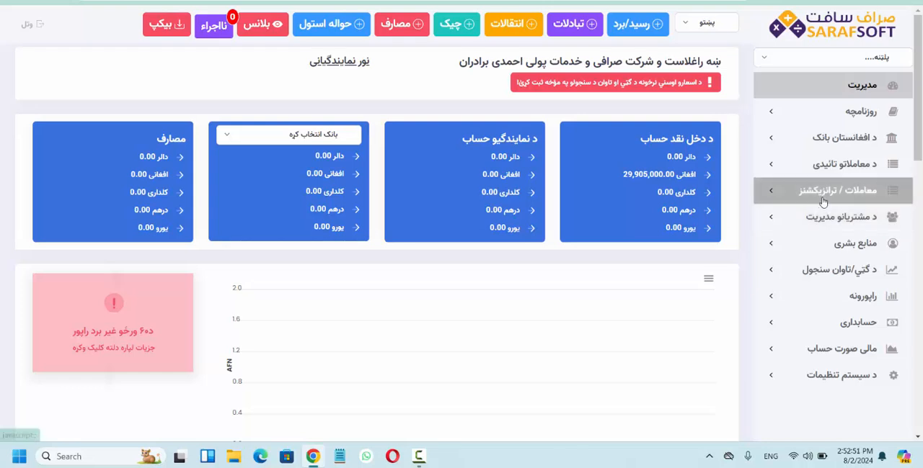
click(823, 201)
click(822, 201)
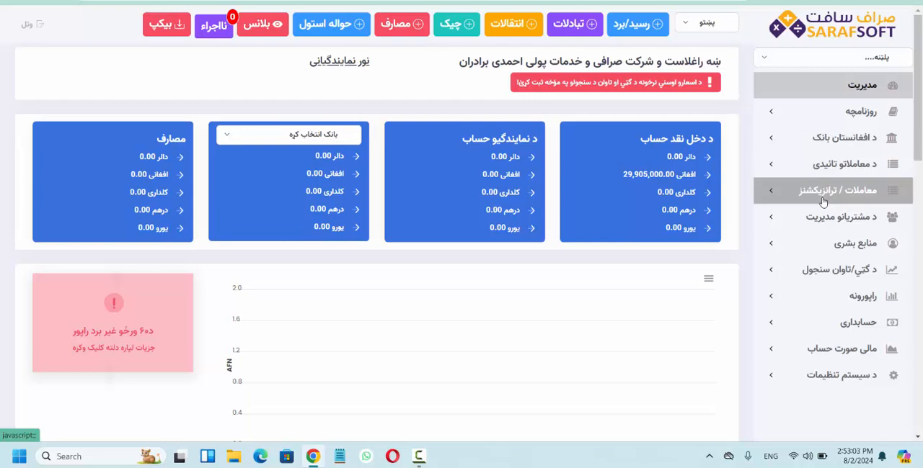
scroll(680, 300, down, 8)
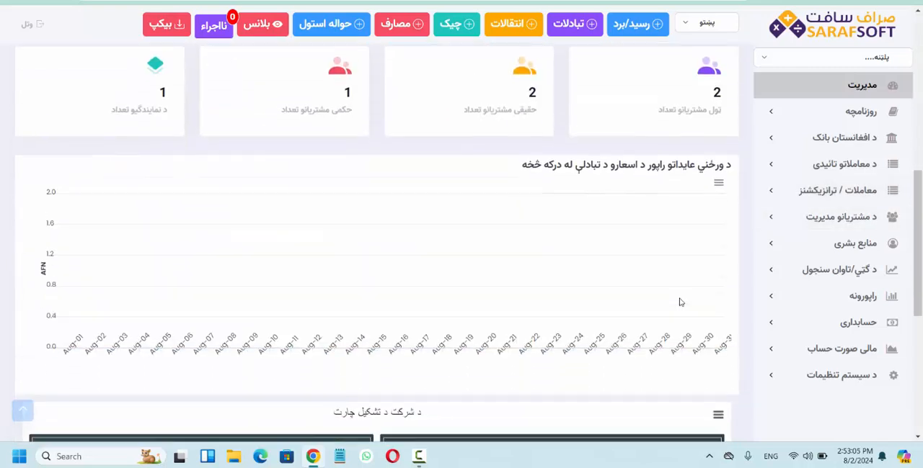
scroll(680, 301, down, 3)
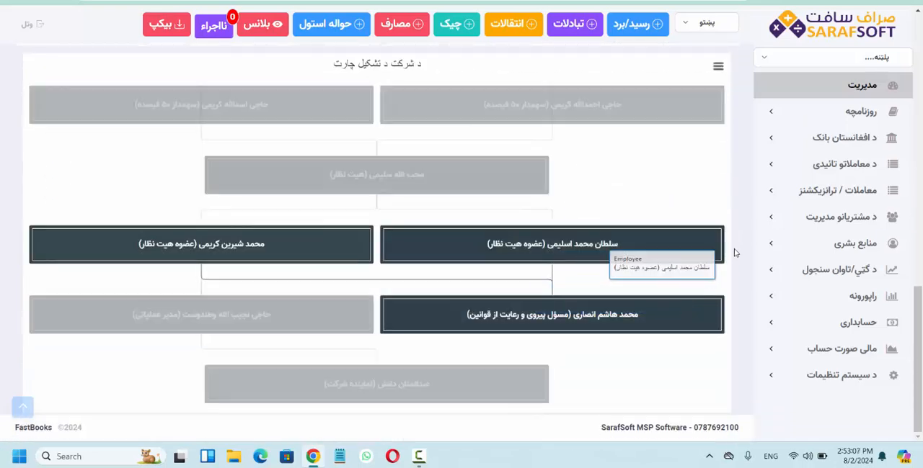
scroll(735, 252, up, 10)
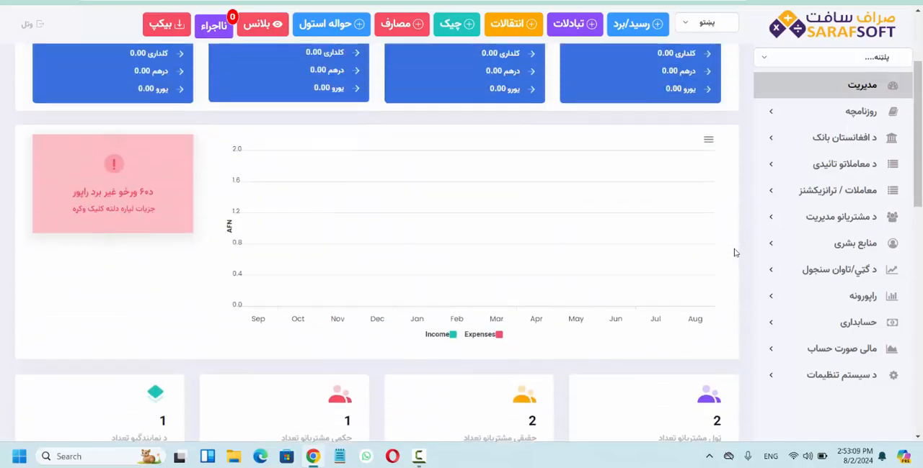
scroll(735, 252, up, 2)
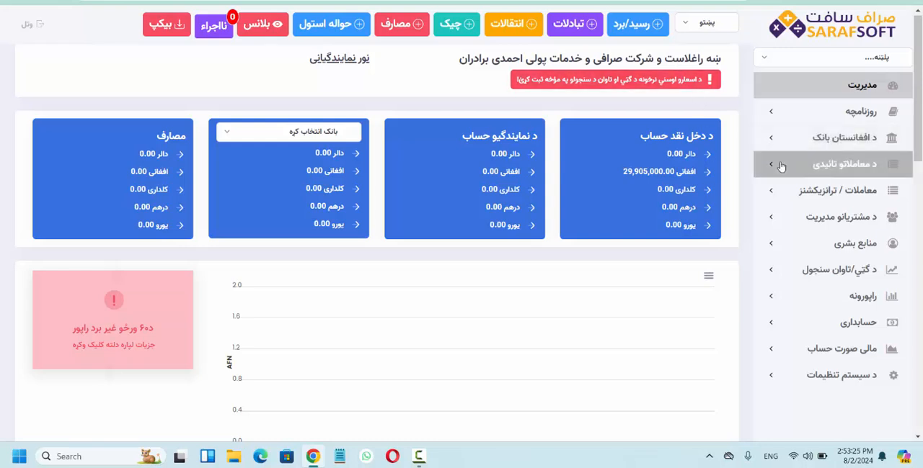
Open the رسید/برد (receipt/payment) list in the transactions section and look over its filters and table
click(778, 190)
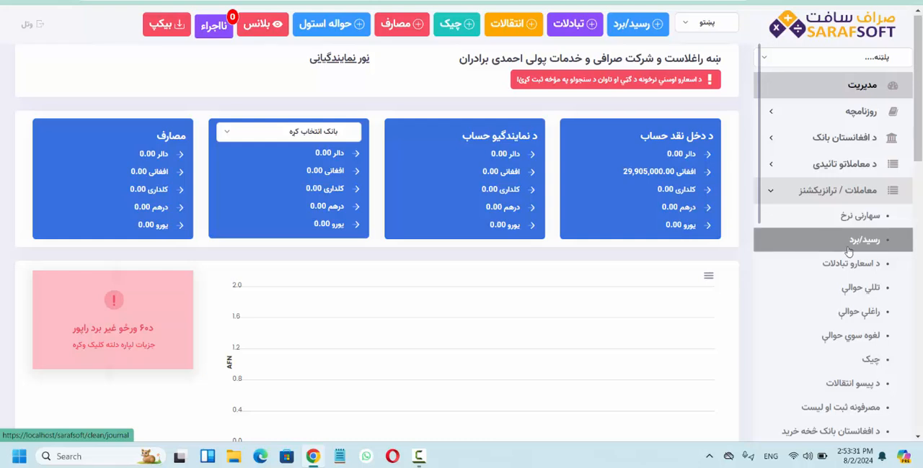
click(830, 249)
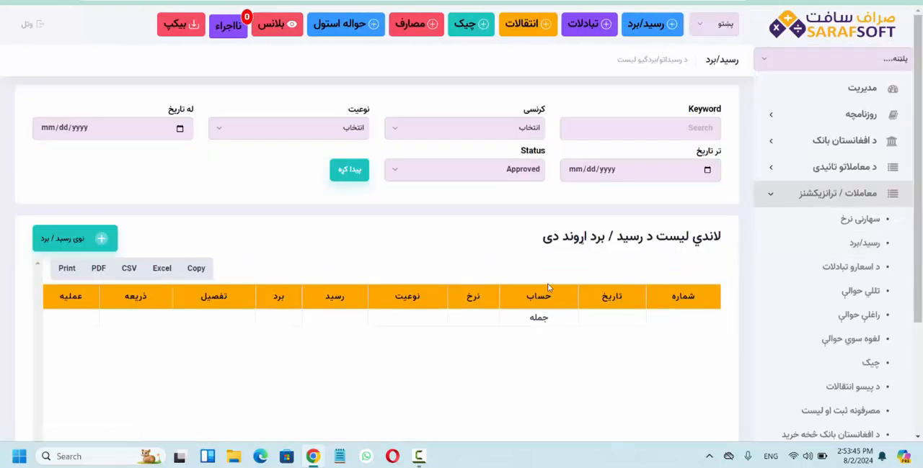
scroll(547, 283, down, 3)
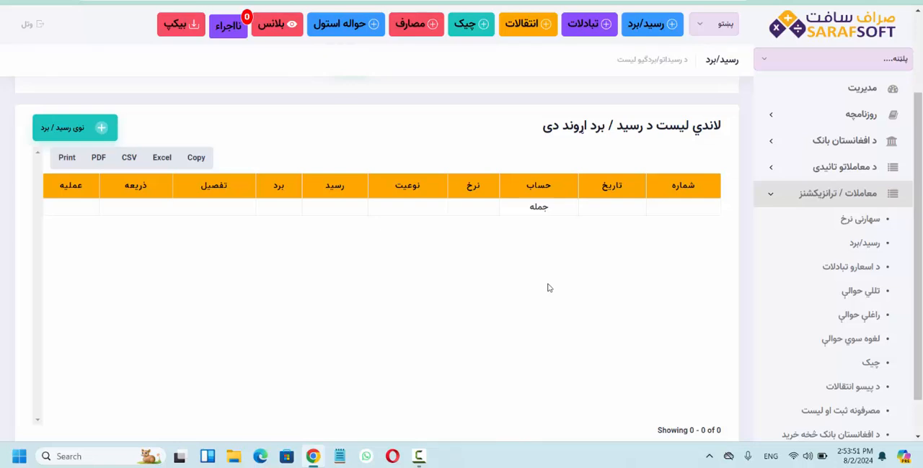
scroll(548, 288, up, 3)
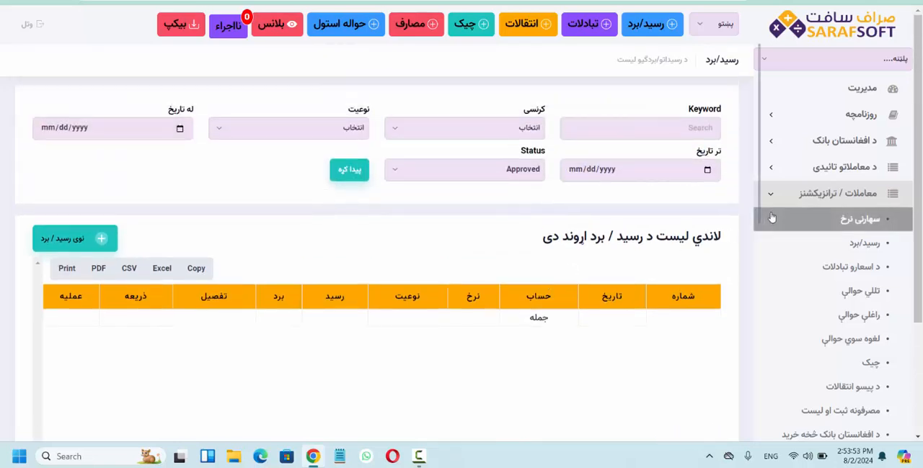
click(836, 193)
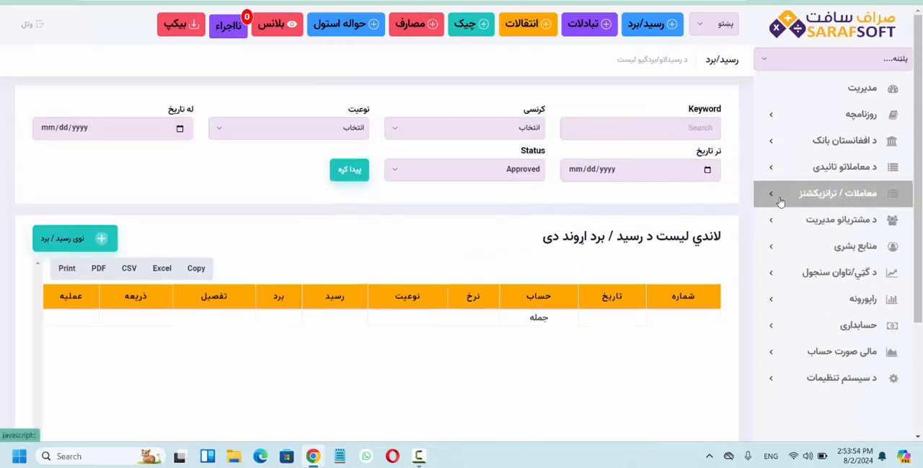
View the blank receipt/payment entry form from both the general shortcut and the list page, closing it each time without saving
click(652, 26)
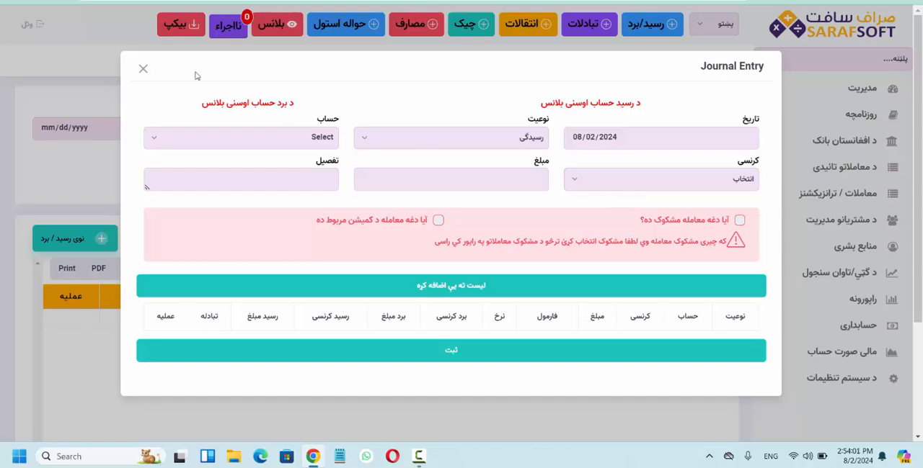
click(143, 69)
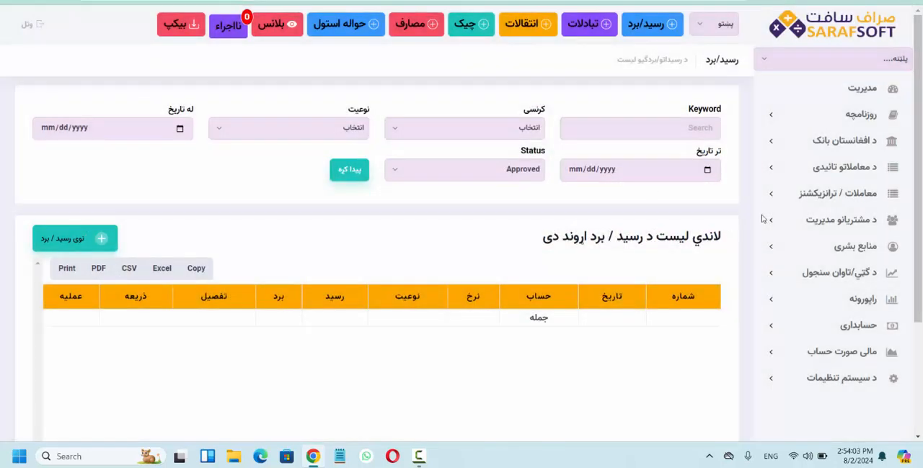
click(840, 194)
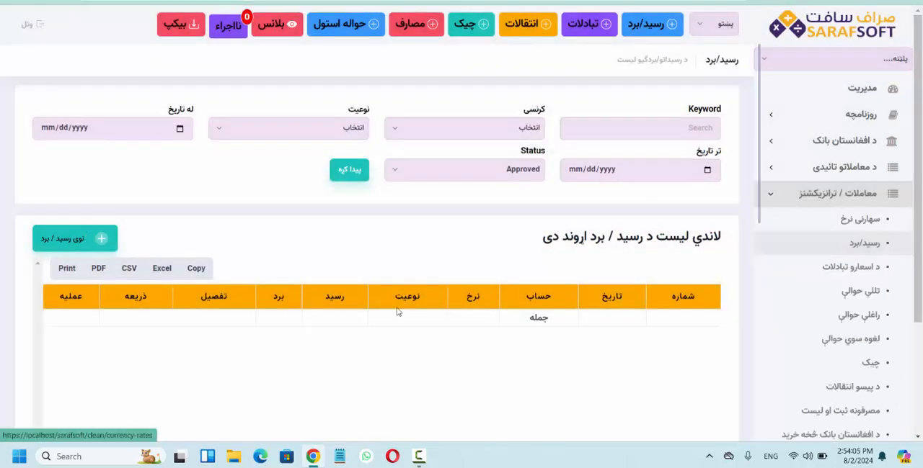
click(75, 244)
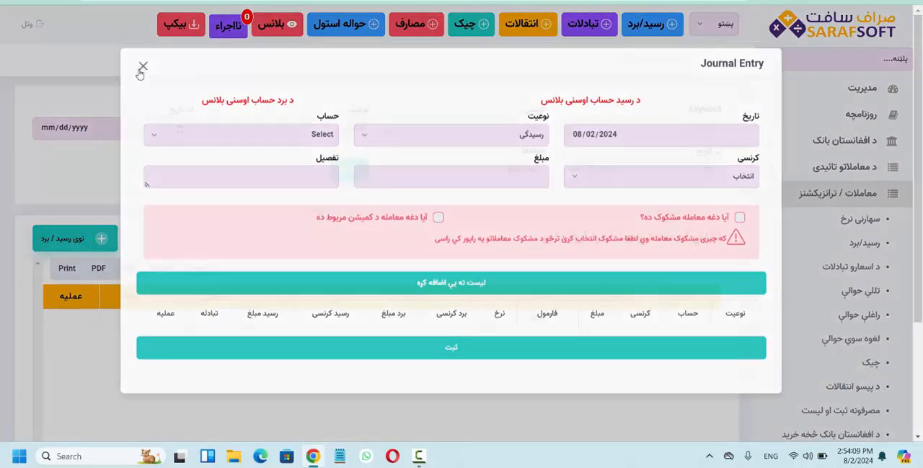
click(142, 71)
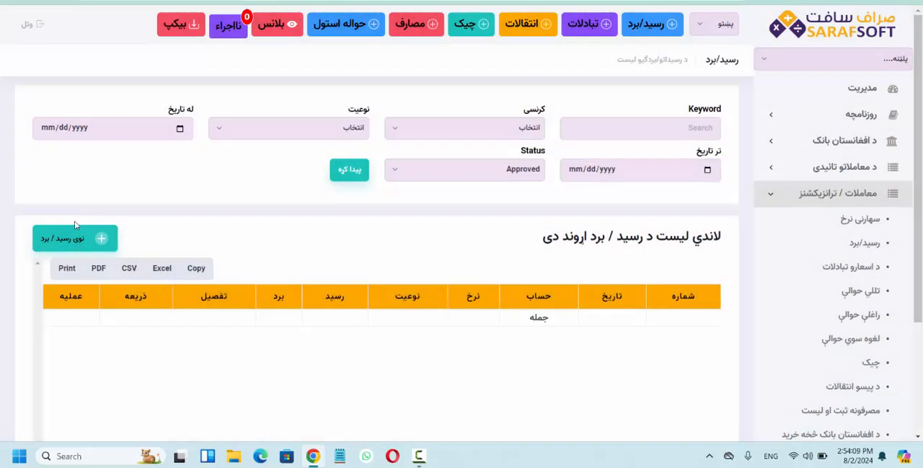
click(635, 27)
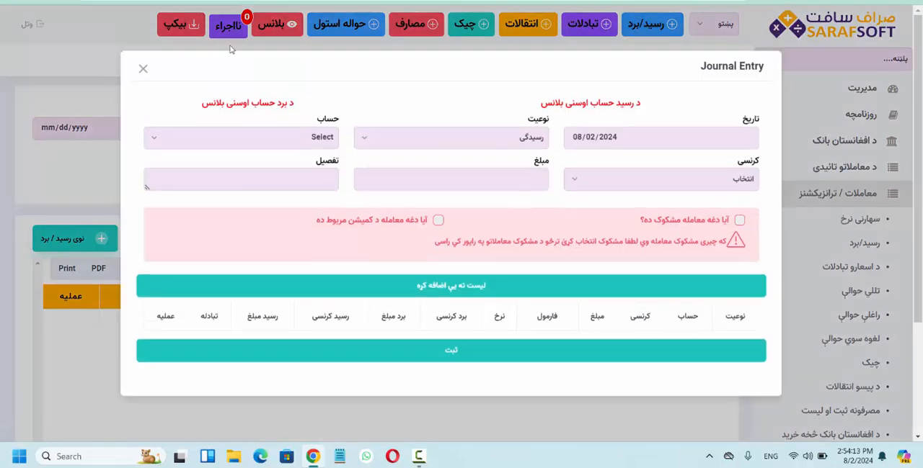
click(143, 68)
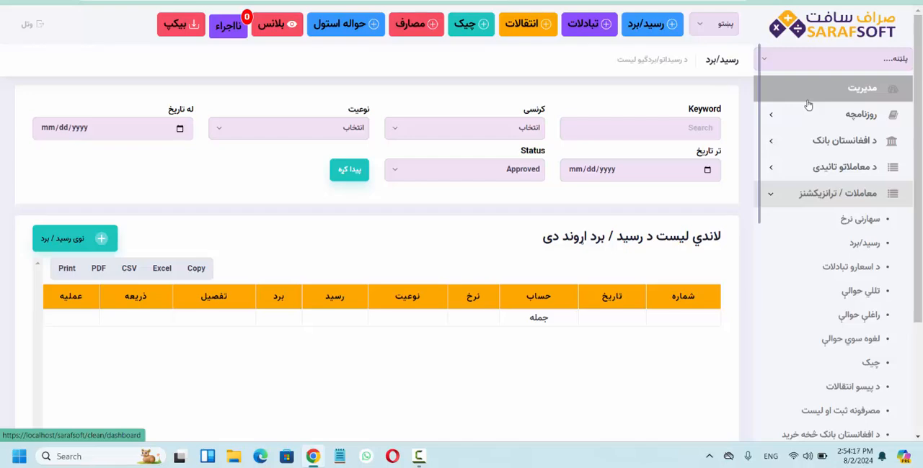
Start a new receipt/payment journal entry from the dashboard and set its type (نوعیت) to رسیدگی
click(808, 105)
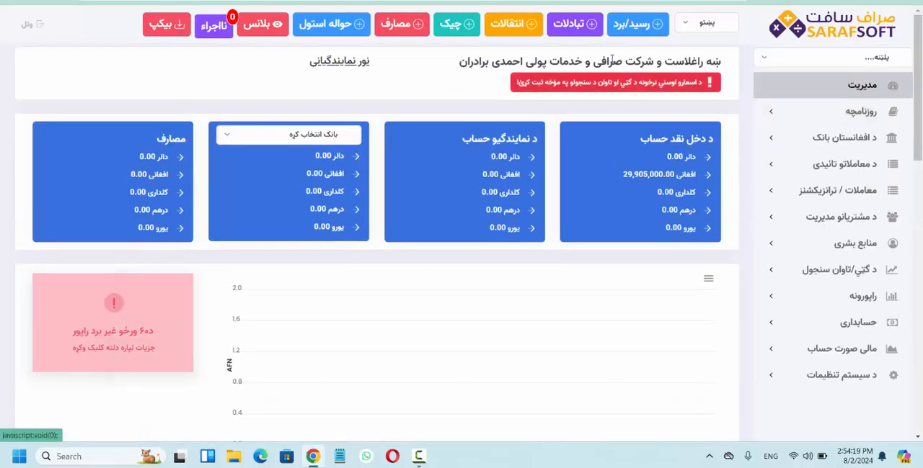
click(638, 23)
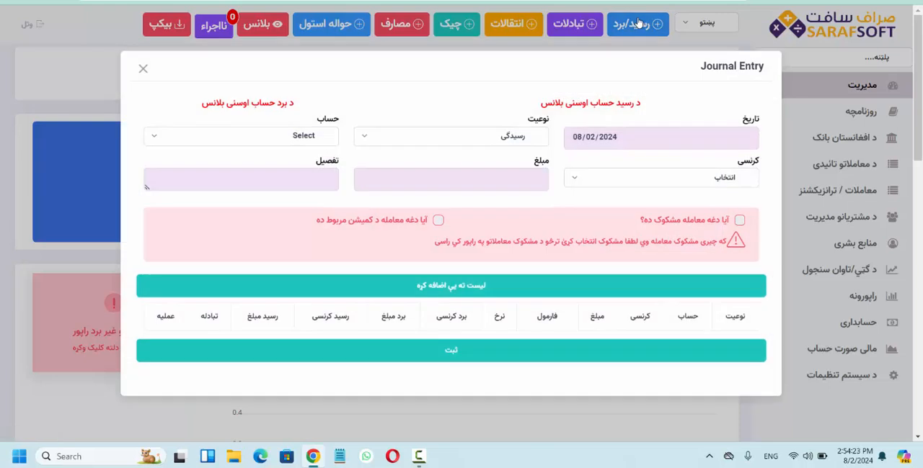
click(505, 141)
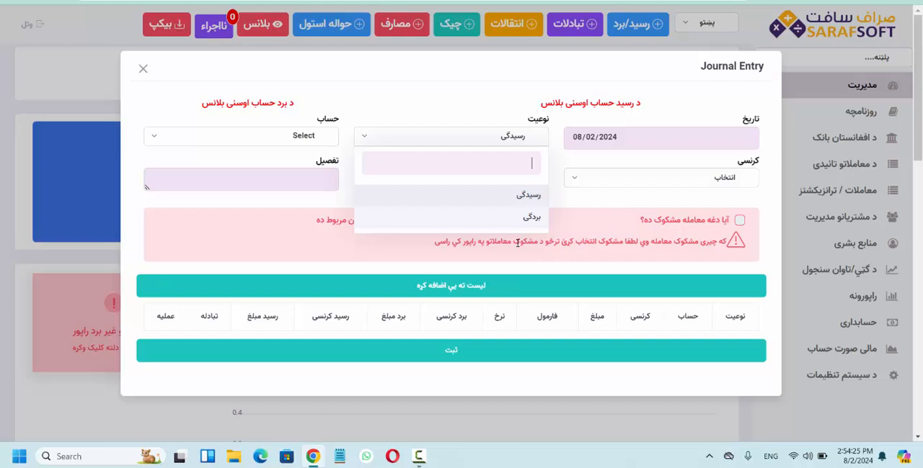
click(508, 203)
click(501, 144)
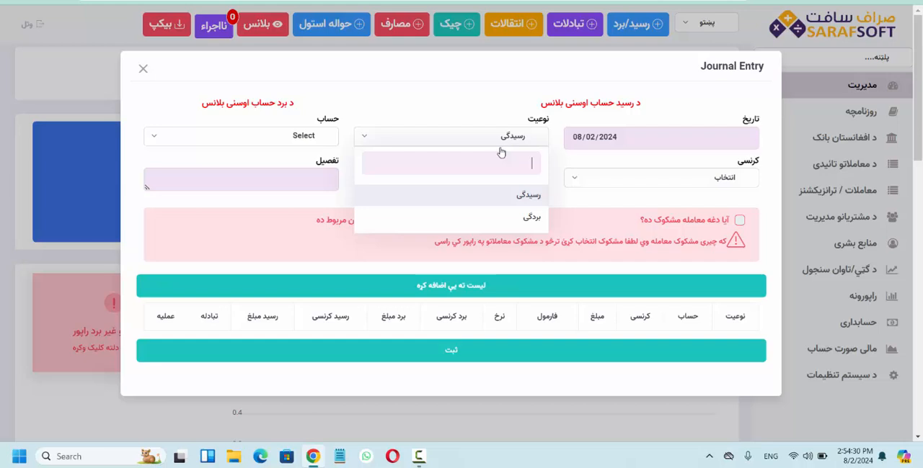
click(515, 218)
click(491, 144)
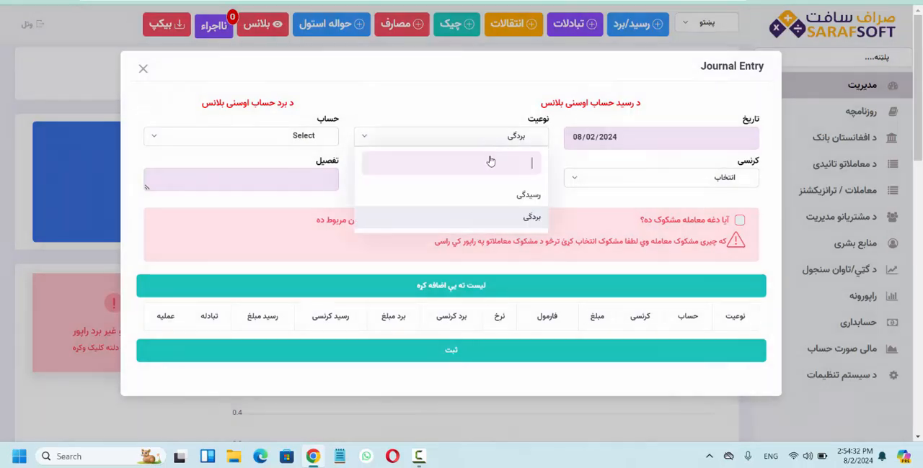
click(500, 204)
Find the individual customer in the account list by name and select that customer's account for the entry
click(306, 139)
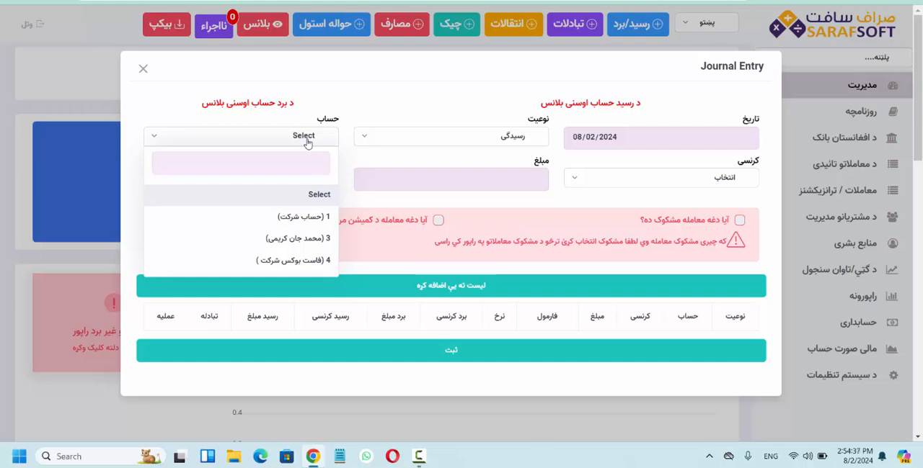
key(alt+shift)
text(محمد)
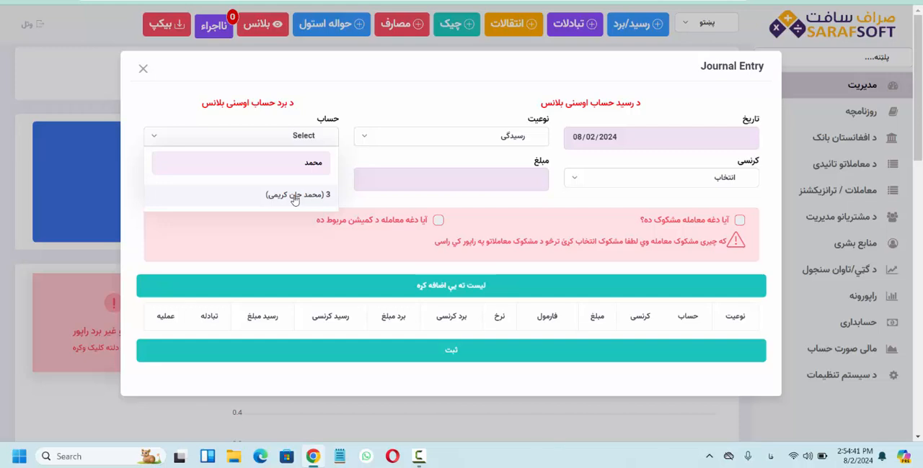
click(252, 205)
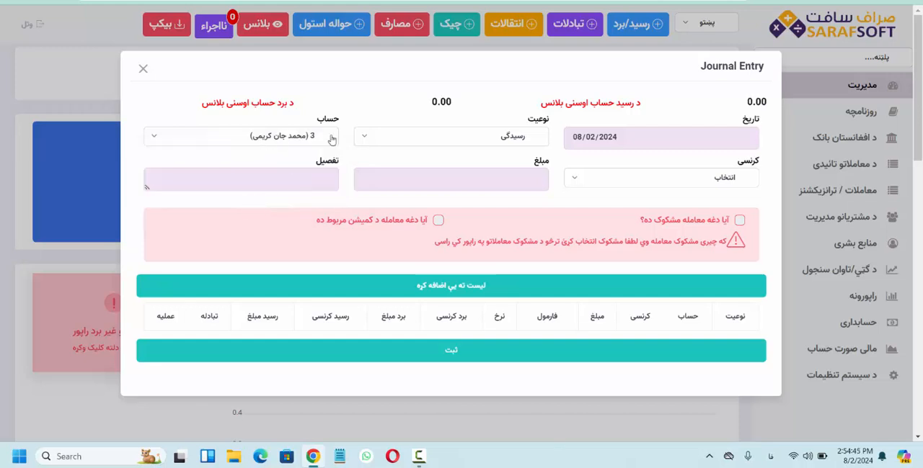
click(570, 185)
click(305, 135)
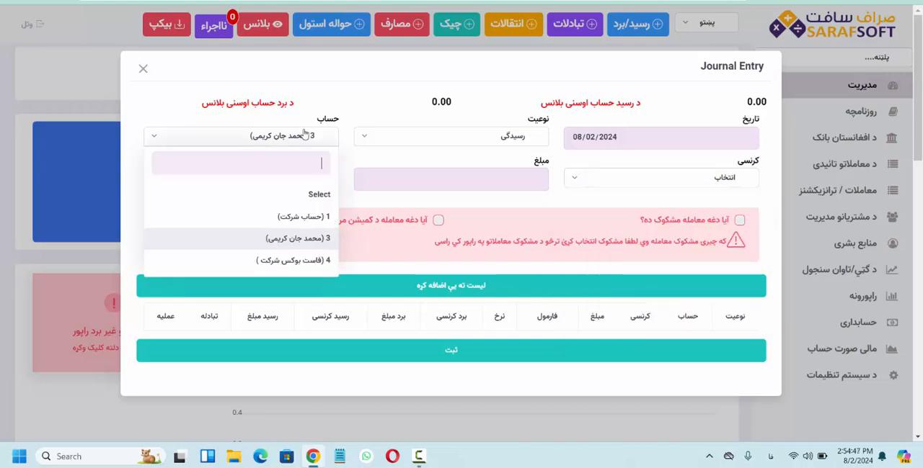
click(306, 135)
click(305, 136)
click(307, 245)
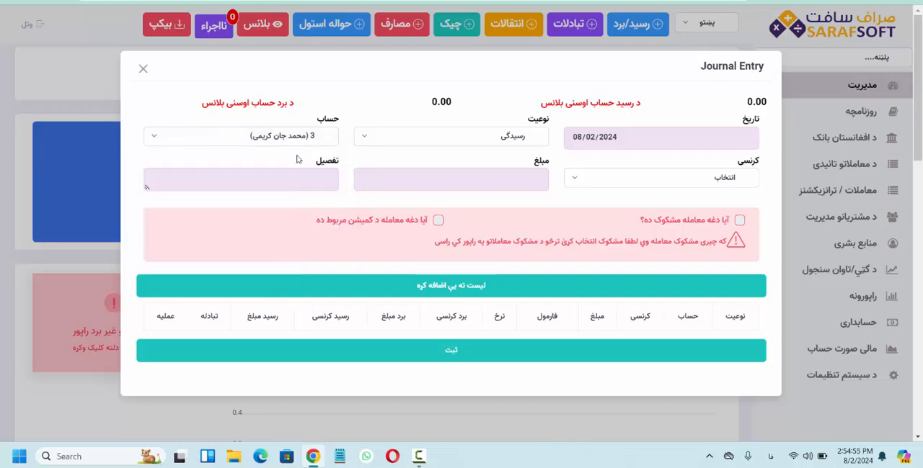
Set the journal entry's currency to افغانی and its amount to 50000
click(593, 179)
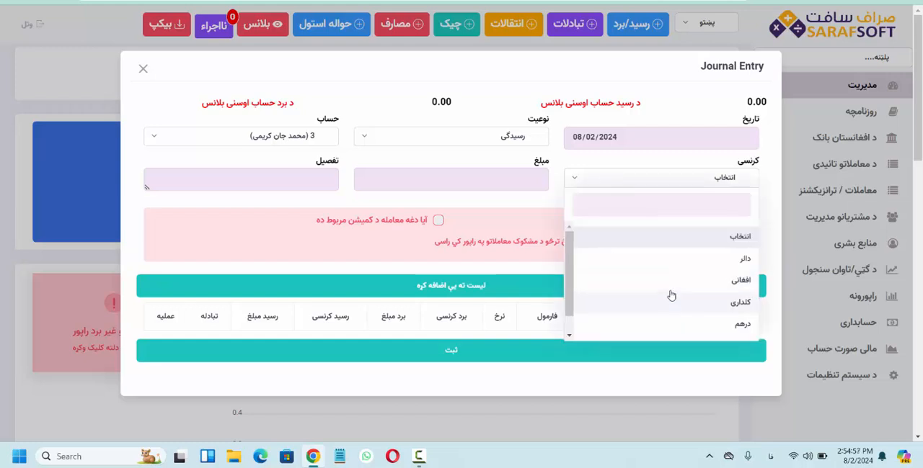
click(670, 281)
click(483, 174)
text(50000)
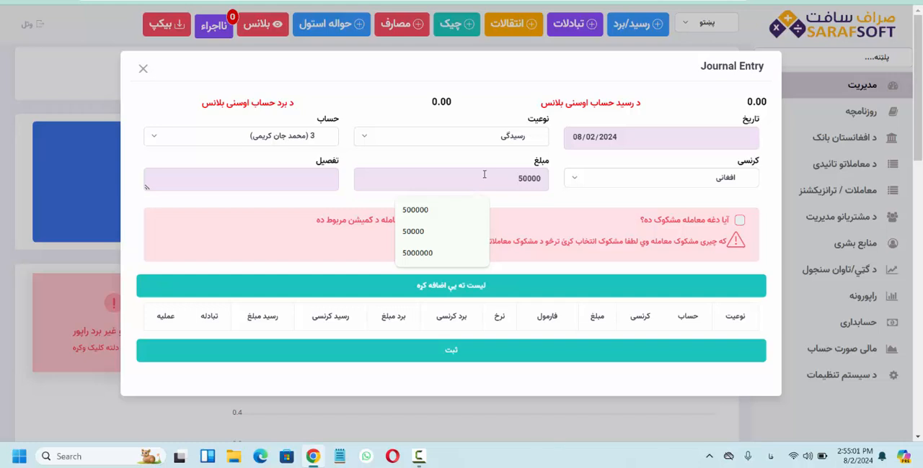
Enter "رسید برای حواله" as the details (تفصیل) of the journal entry
click(325, 183)
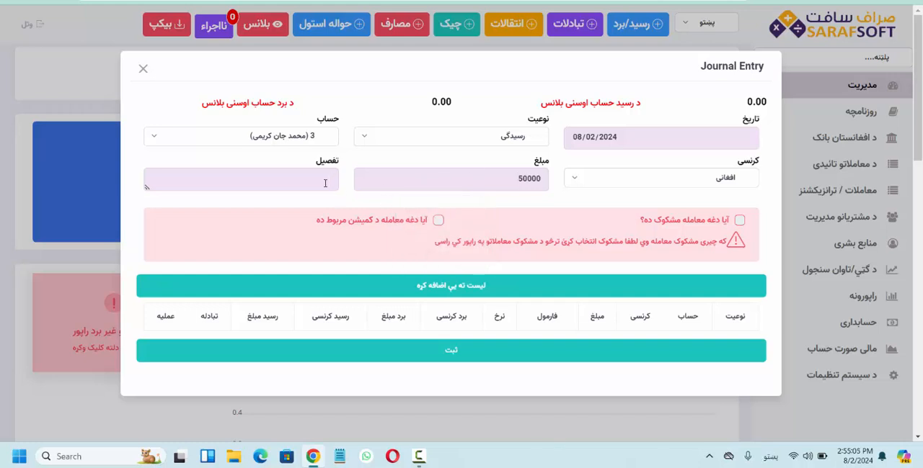
key(super+space)
text(رسید برای حواله)
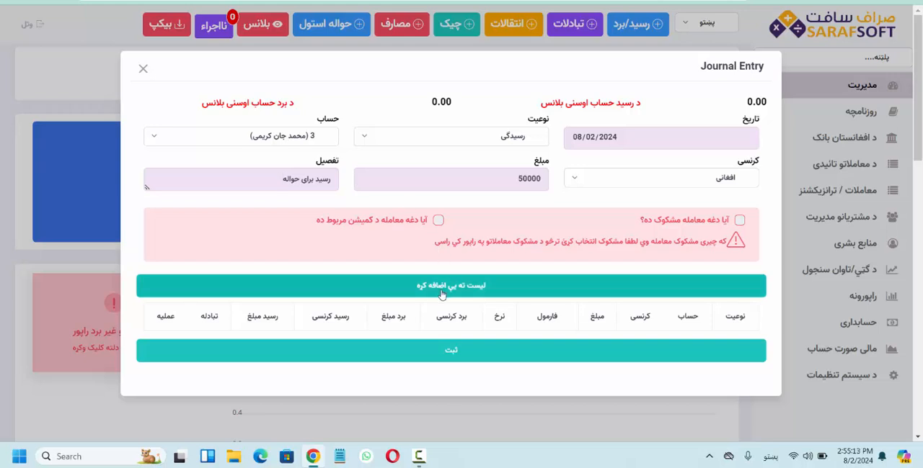
Add the entry to the transaction list and record it, and open the print preview of its receipt voucher
click(441, 287)
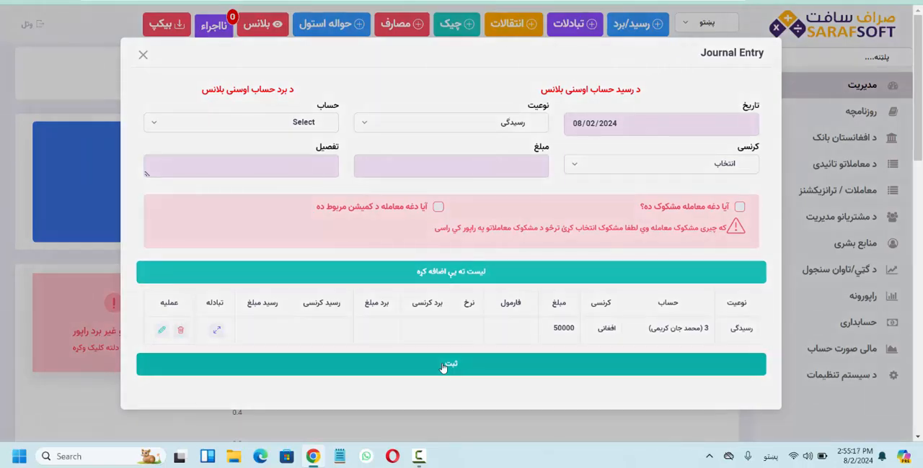
click(443, 366)
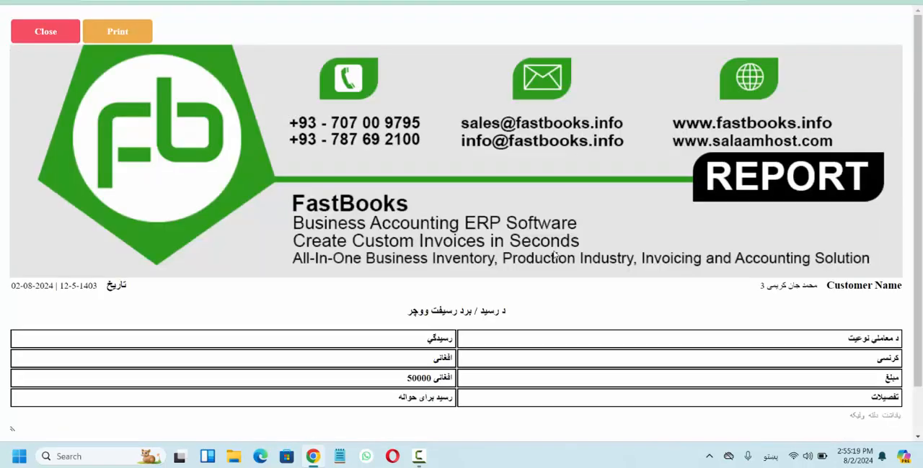
scroll(555, 255, down, 1)
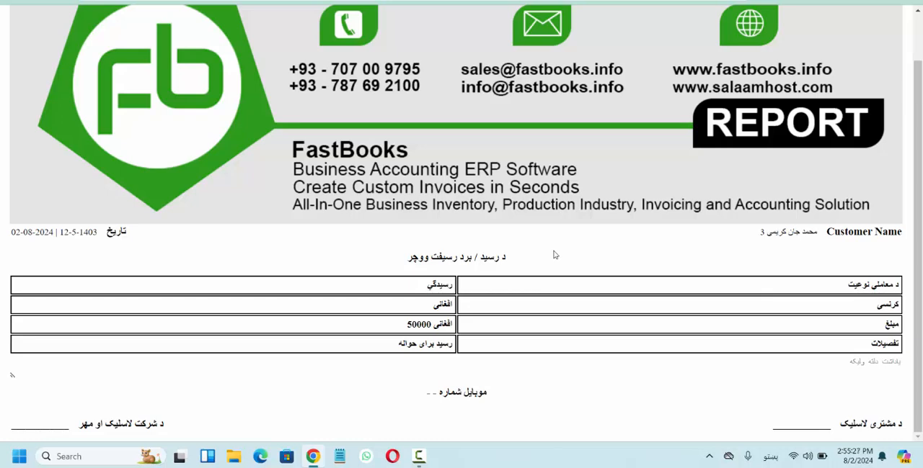
key(ctrl+p)
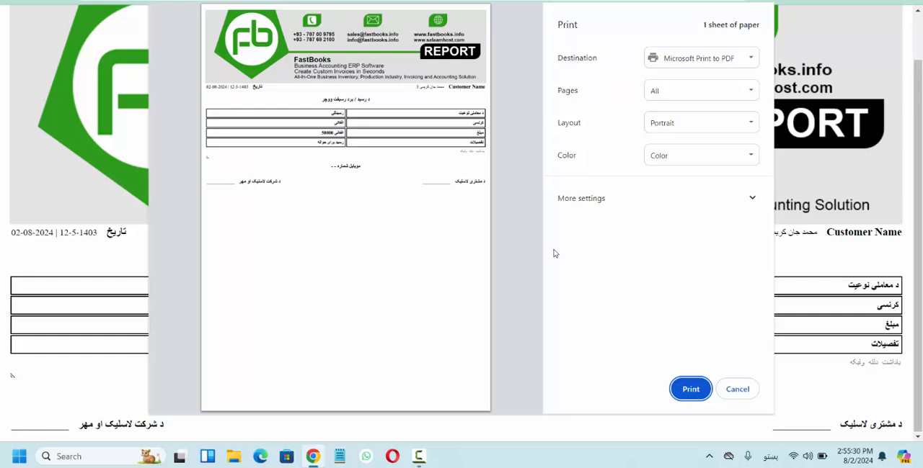
Try custom print margins on the voucher with a right margin of about 4.51 inches, and leave the print preview without printing
click(574, 199)
scroll(639, 323, down, 2)
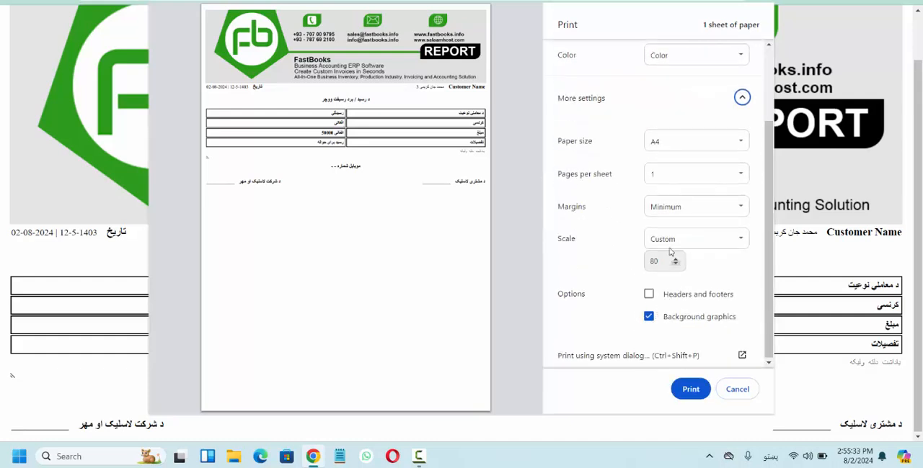
click(660, 209)
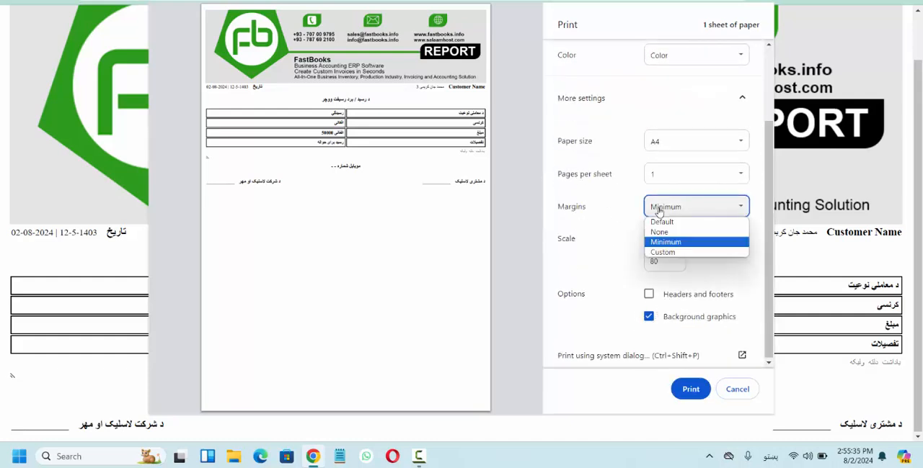
click(660, 251)
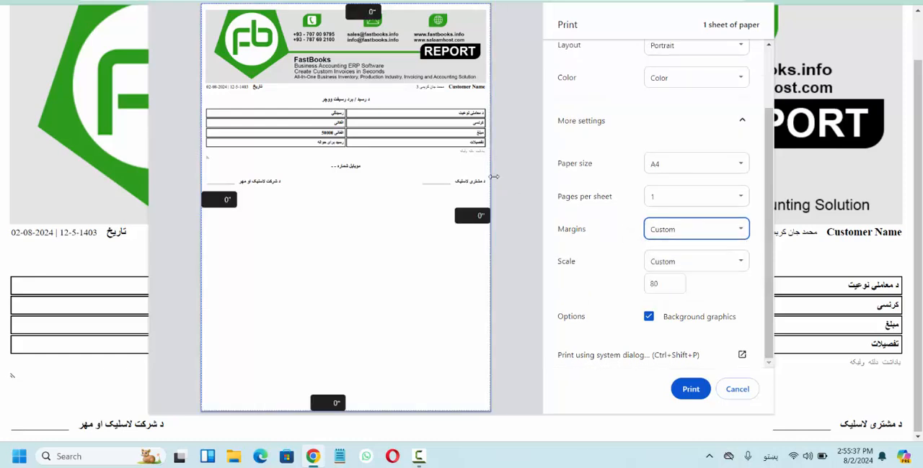
drag(490, 189, 328, 191)
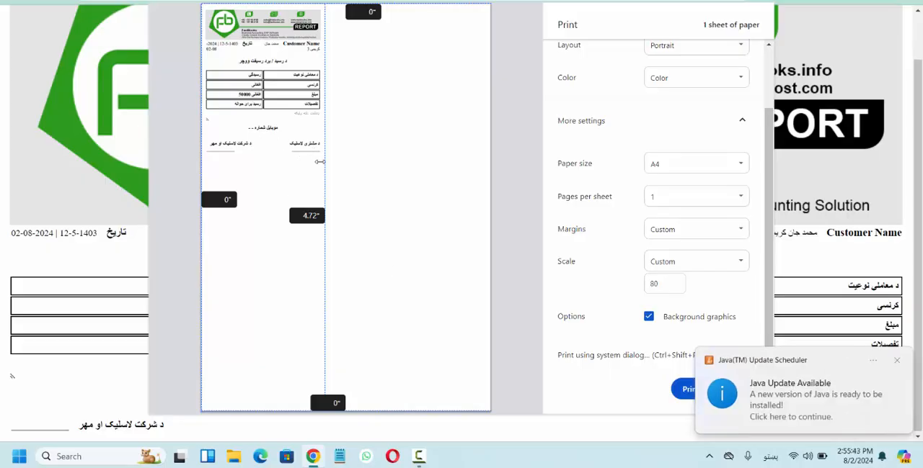
mouse_move(325, 163)
mouse_down()
mouse_move(342, 162)
mouse_move(331, 162)
mouse_up()
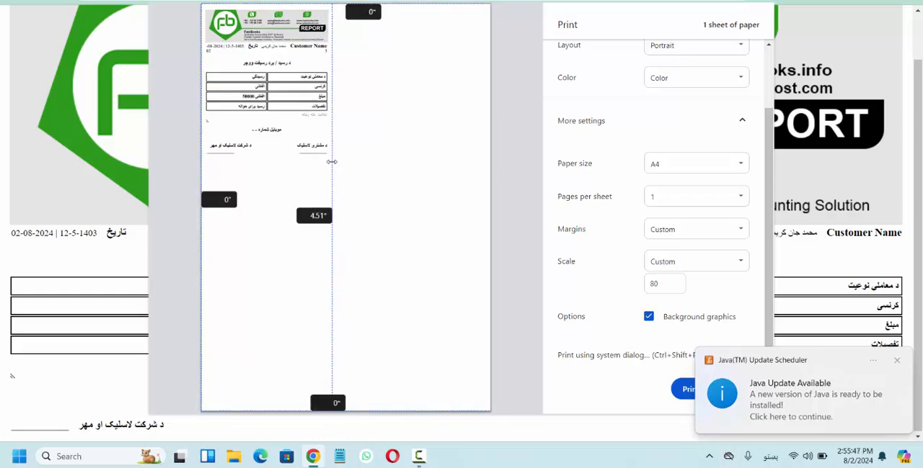
click(897, 360)
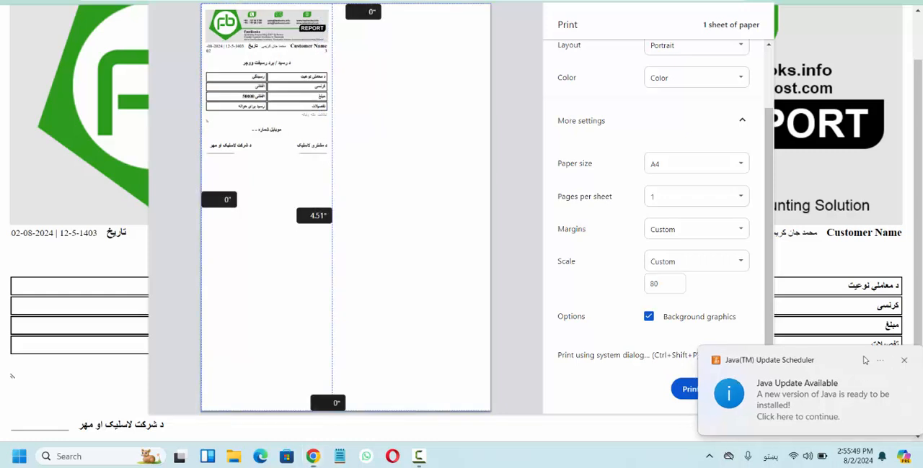
click(737, 390)
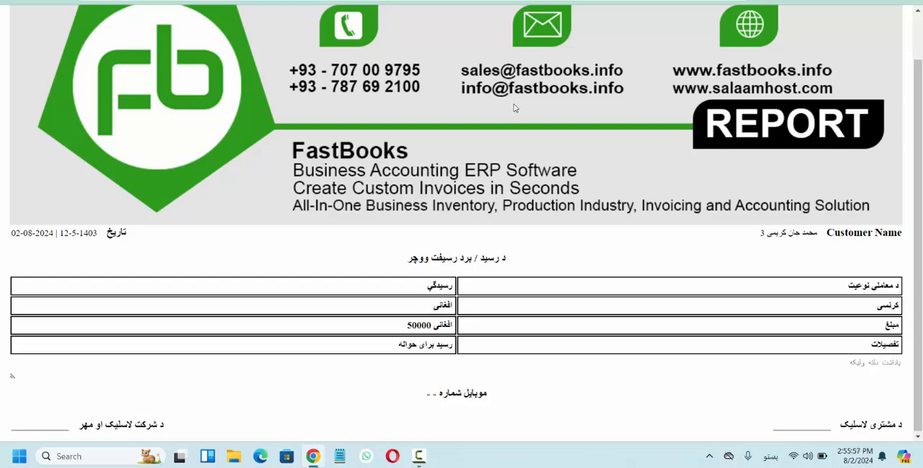
Close the voucher and start a new journal entry of type بردگی for account 4 (فاست بوکس شرکت)
key(ctrl+w)
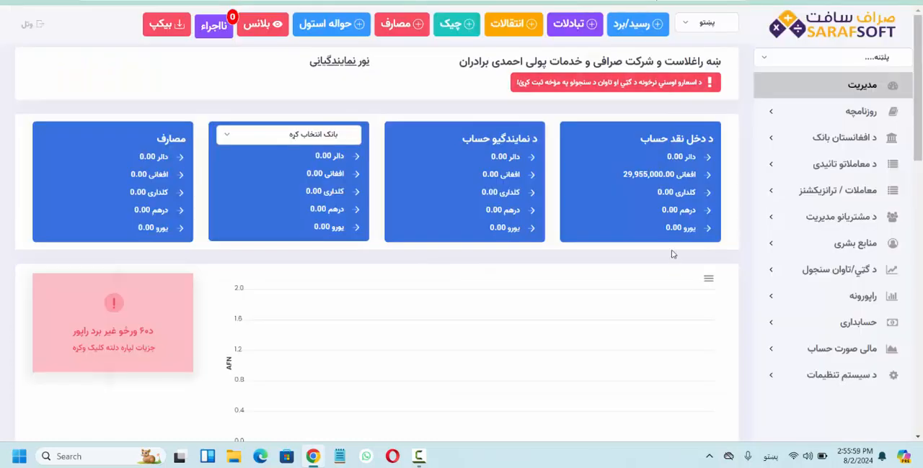
click(629, 29)
click(509, 139)
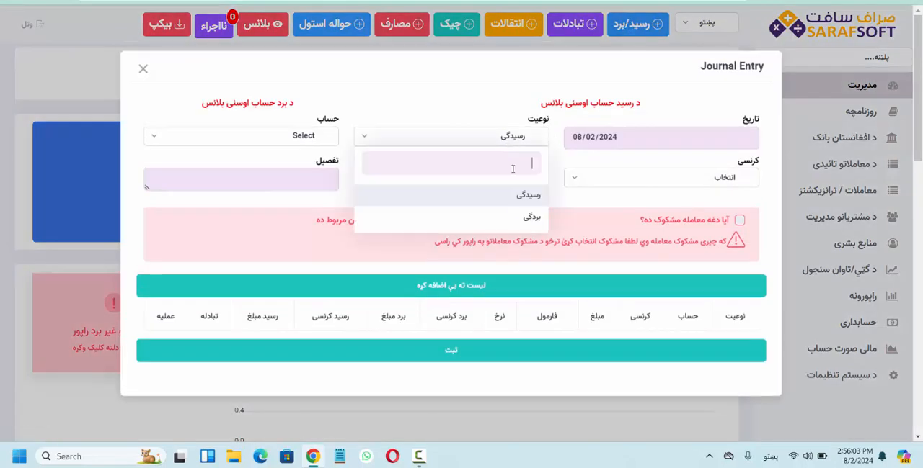
click(518, 219)
click(311, 139)
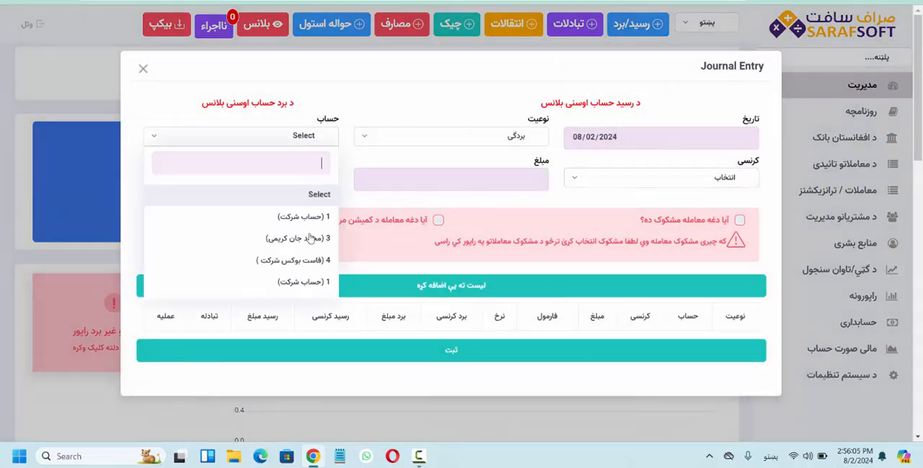
click(299, 261)
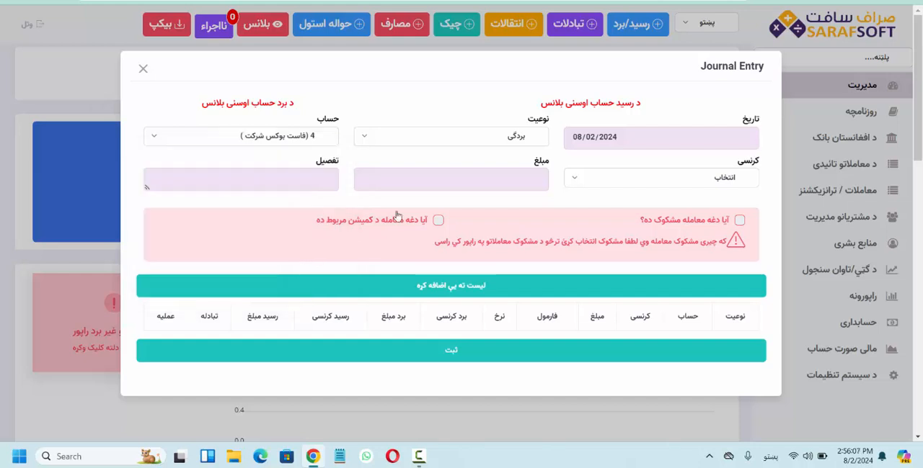
Set the بردگی entry's currency to افغانی and its amount to 5000
click(528, 181)
click(591, 181)
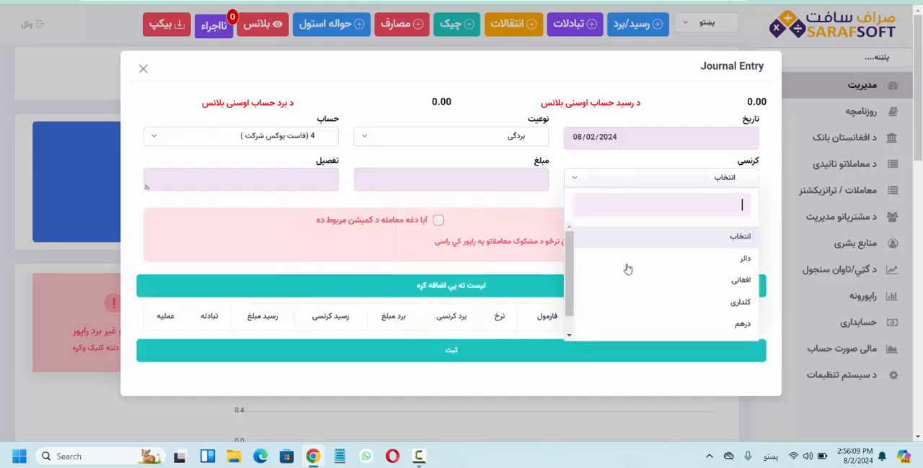
click(482, 183)
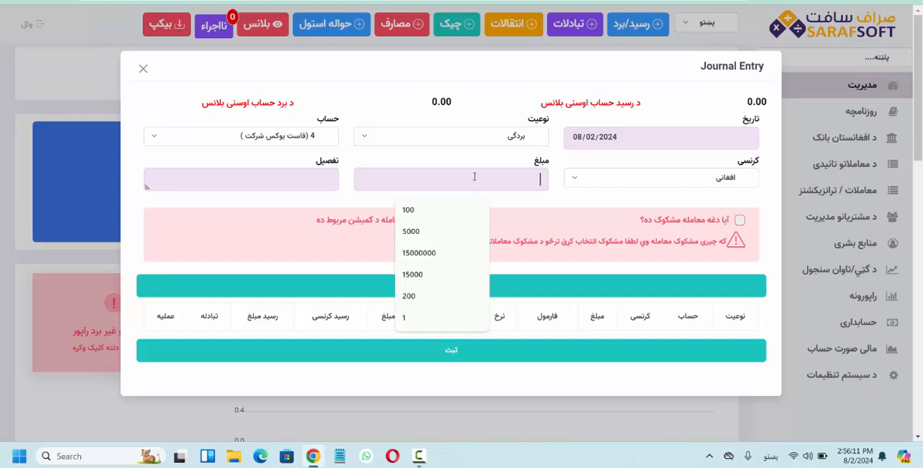
click(424, 232)
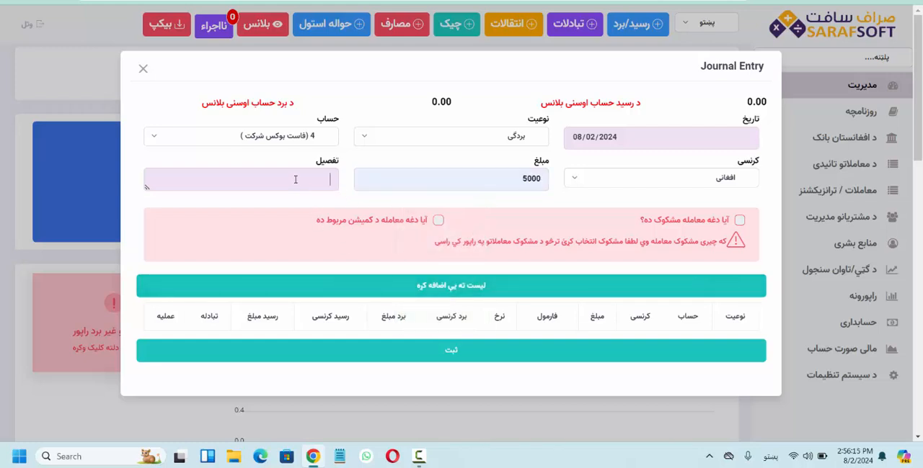
Add the 5000 افغانی payment to the transaction list, record it, and close its voucher
click(358, 283)
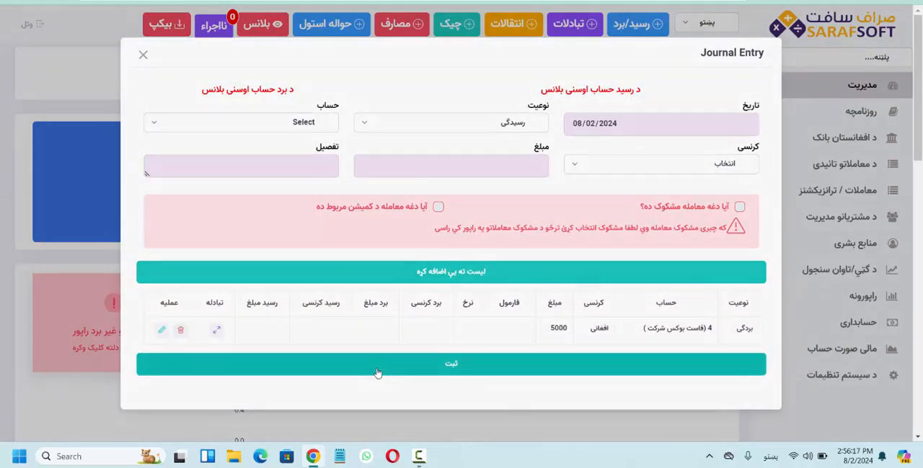
click(377, 373)
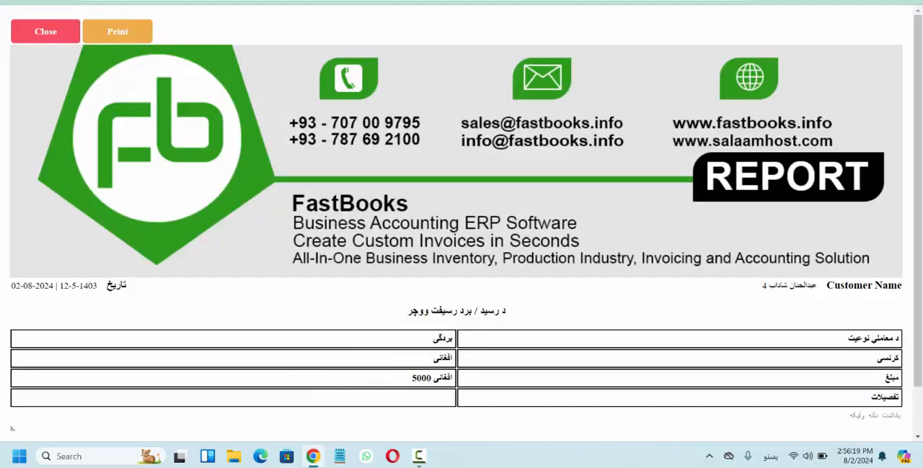
key(ctrl+w)
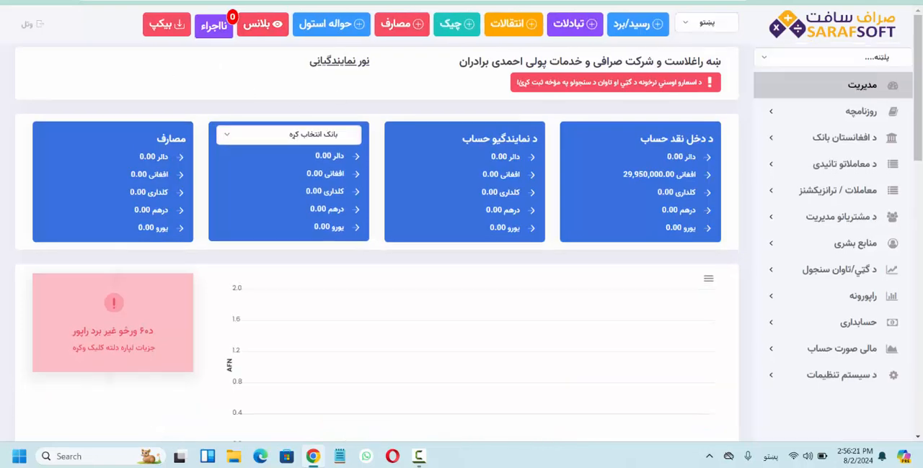
Start another journal entry of type رسیدگی for account 4 (فاست بوکس شرکت)
click(641, 29)
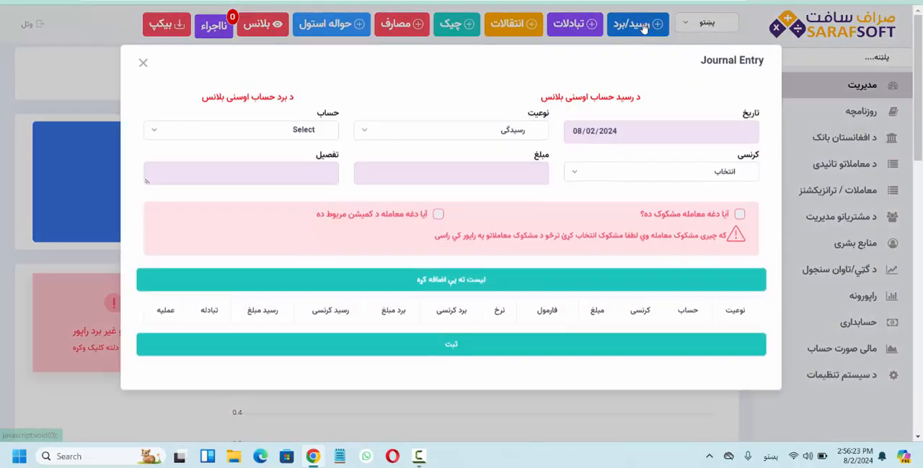
click(509, 141)
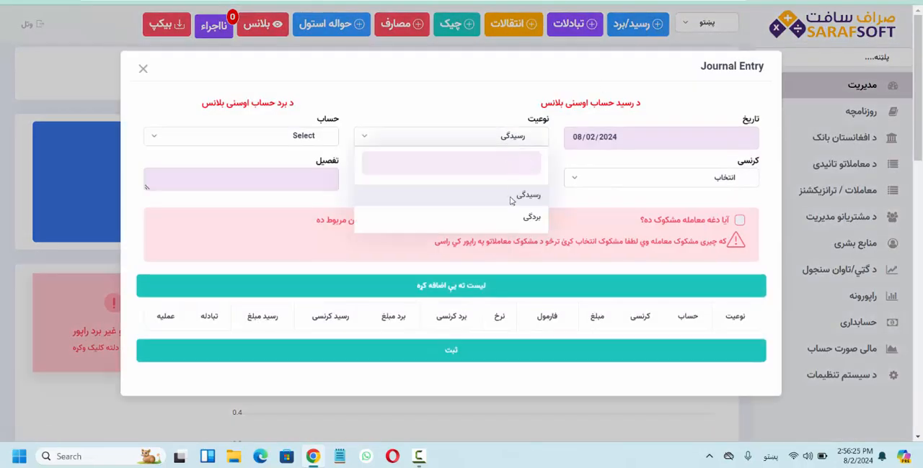
click(511, 194)
click(287, 143)
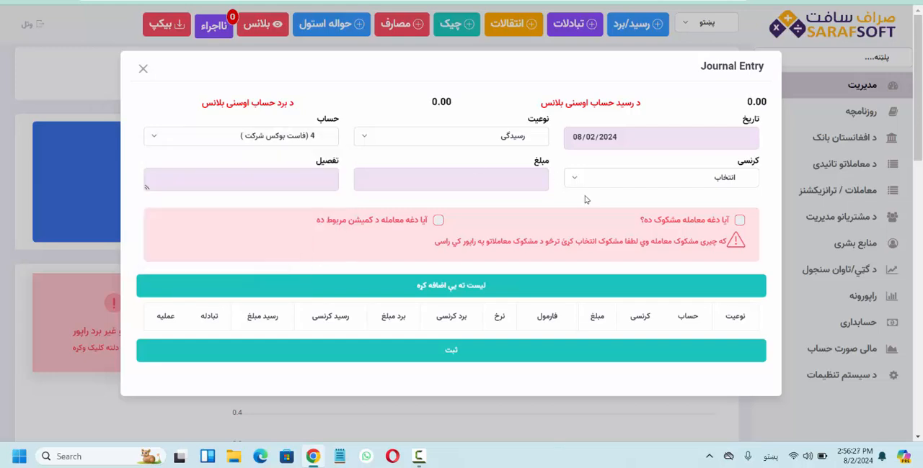
click(302, 263)
Set the رسیدگی entry's currency to افغانی and its amount to 1000000, and add it to the transaction list
click(590, 178)
click(653, 283)
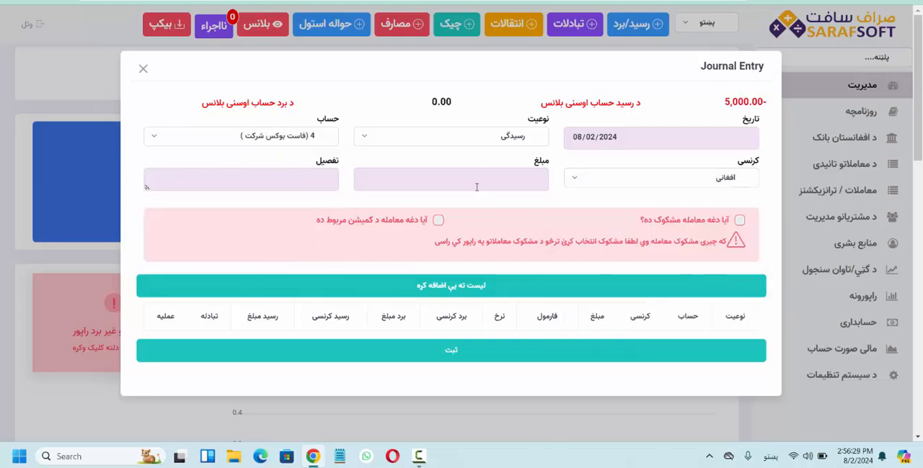
click(475, 186)
text(1000000)
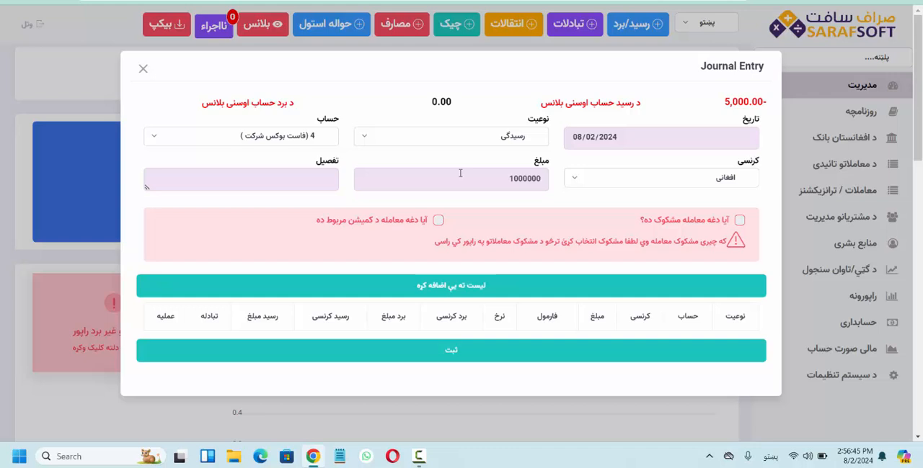
click(472, 286)
Add a second رسیدگی entry of 5000 افغانی for the individual customer's account to the list, and close the form without recording
click(320, 123)
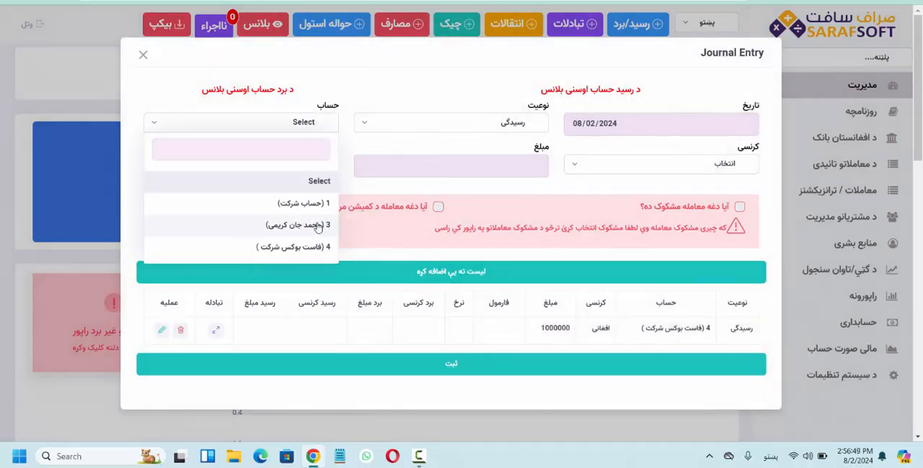
click(318, 227)
click(581, 165)
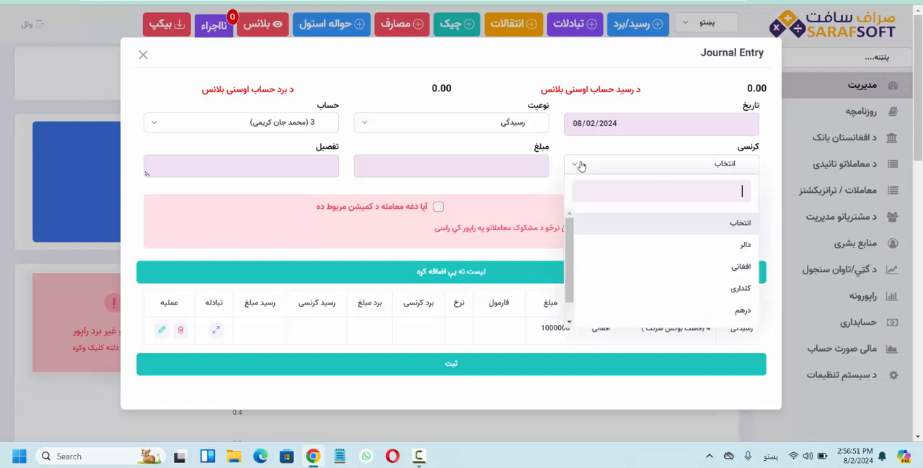
click(631, 266)
click(493, 169)
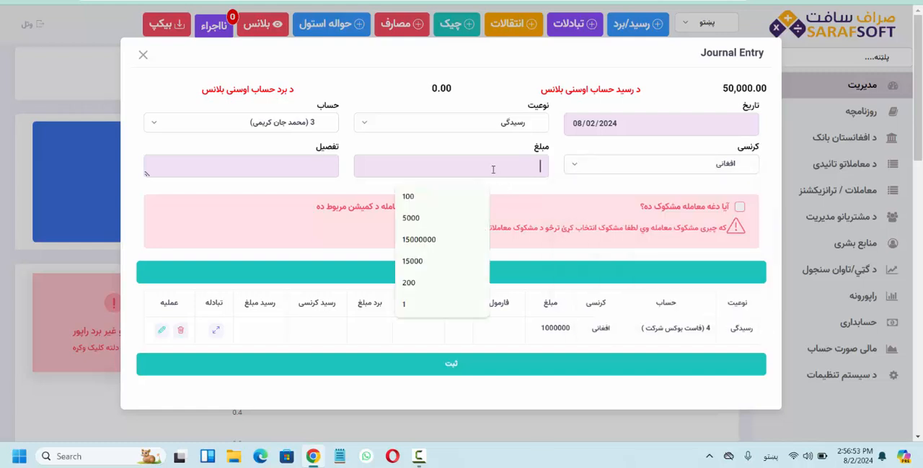
click(427, 217)
click(427, 272)
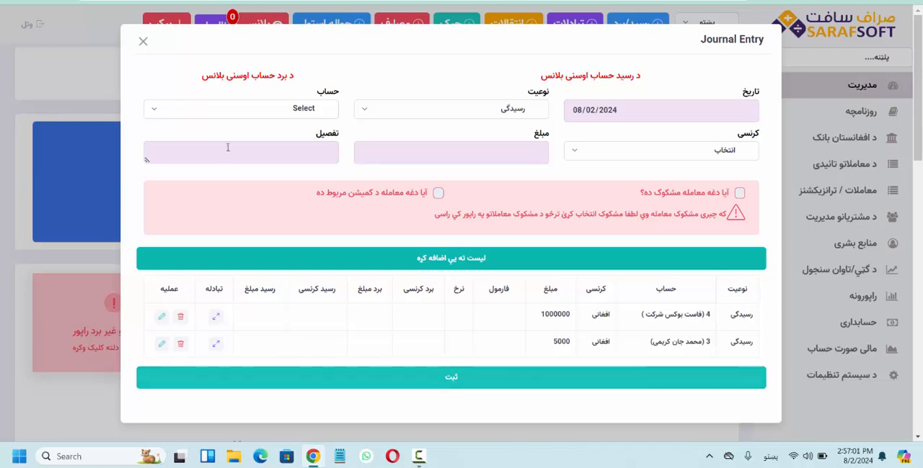
click(143, 44)
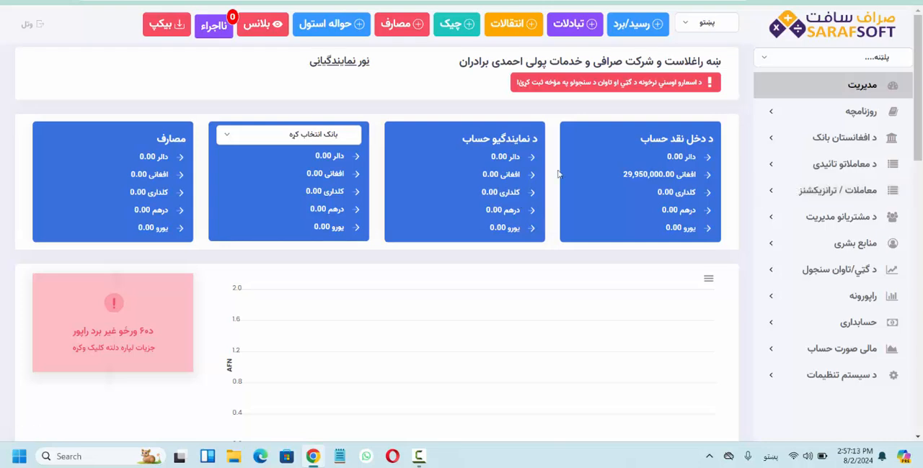
Open the list of recorded receipts and payments (رسید/برد) and examine its entries
click(783, 194)
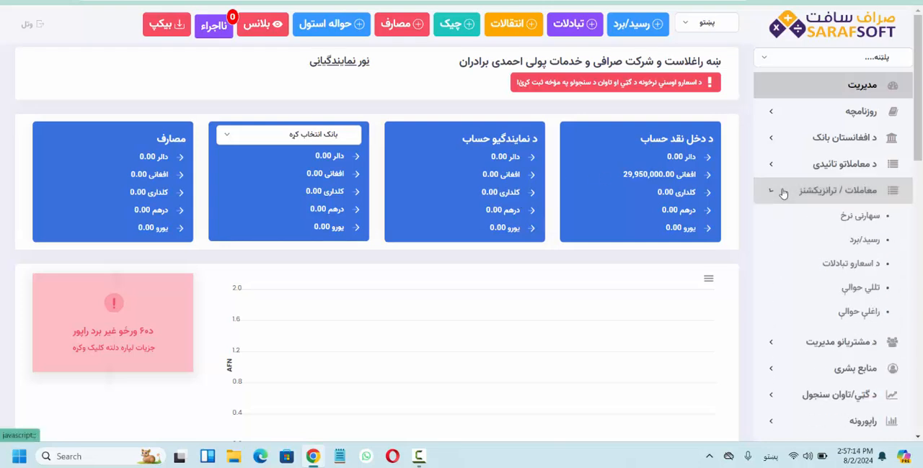
click(819, 249)
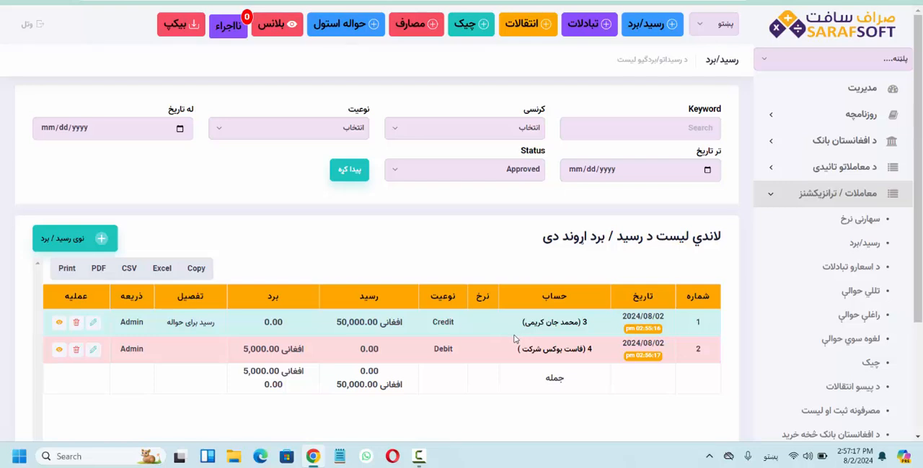
scroll(514, 339, down, 1)
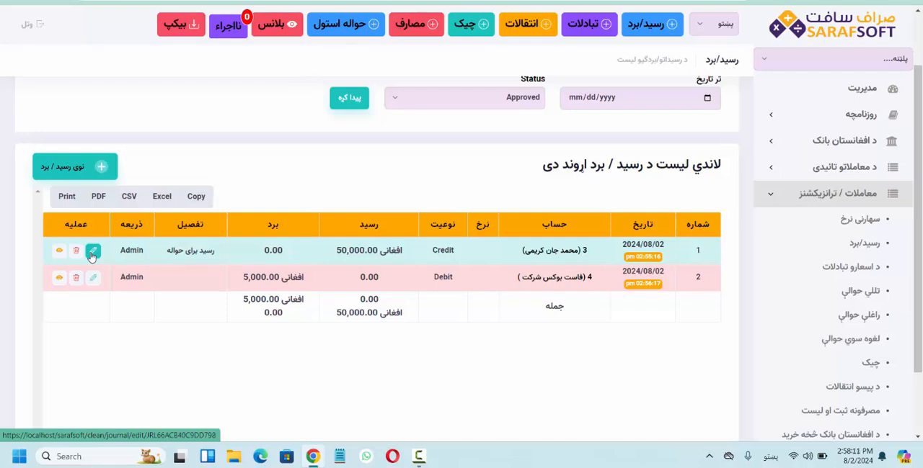
click(801, 193)
click(799, 312)
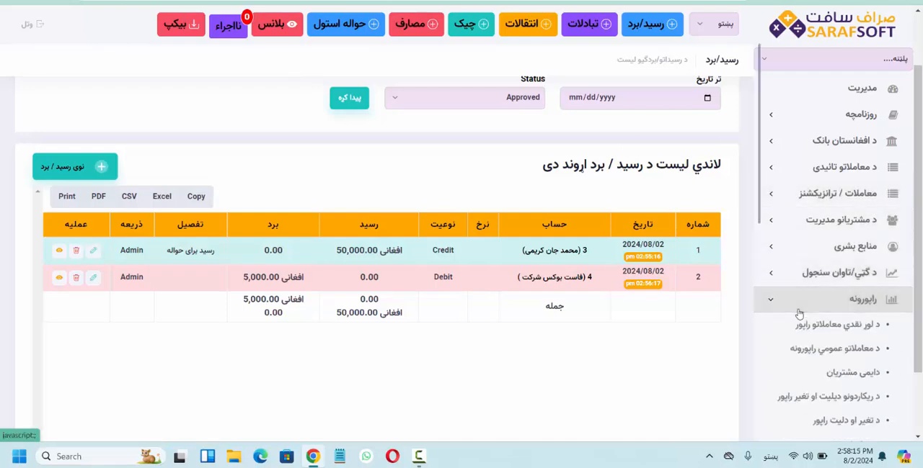
scroll(799, 331, down, 1)
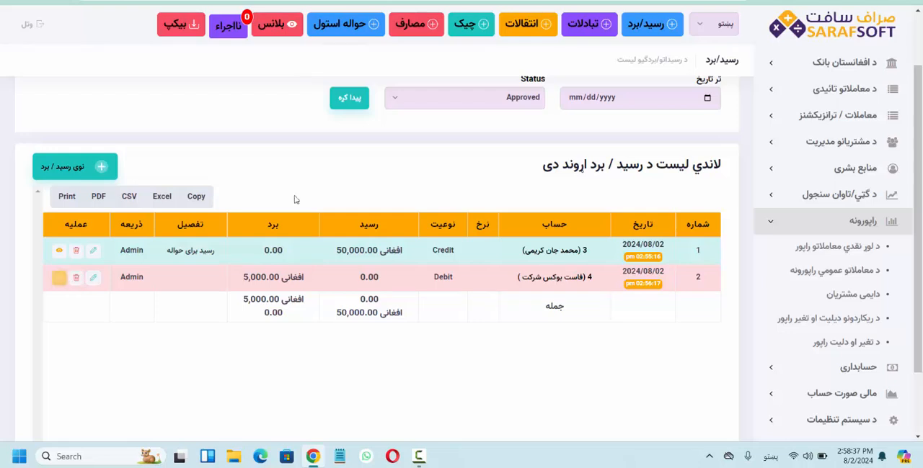
scroll(812, 163, up, 2)
View the daily journal in both layouts, روزنامچه شکل ۱ and روزنامچه شکل ۲, and examine the recorded transactions
click(850, 114)
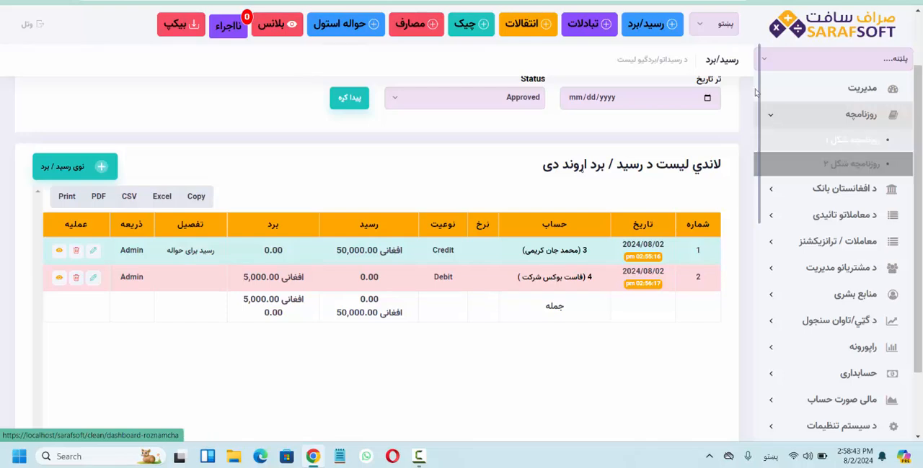
click(830, 142)
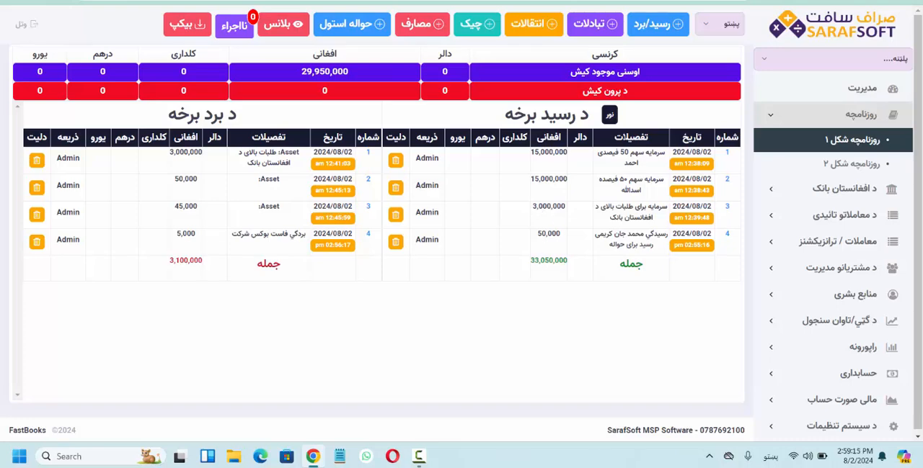
click(851, 163)
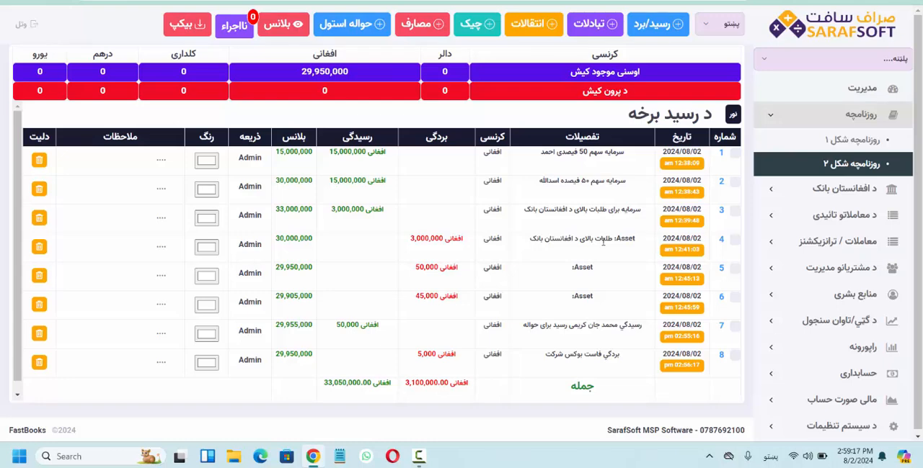
Compare the daily journal's two layouts, روزنامچه شکل ۱ and روزنامچه شکل ۲, returning to روزنامچه شکل ۲
scroll(603, 241, down, 1)
click(852, 140)
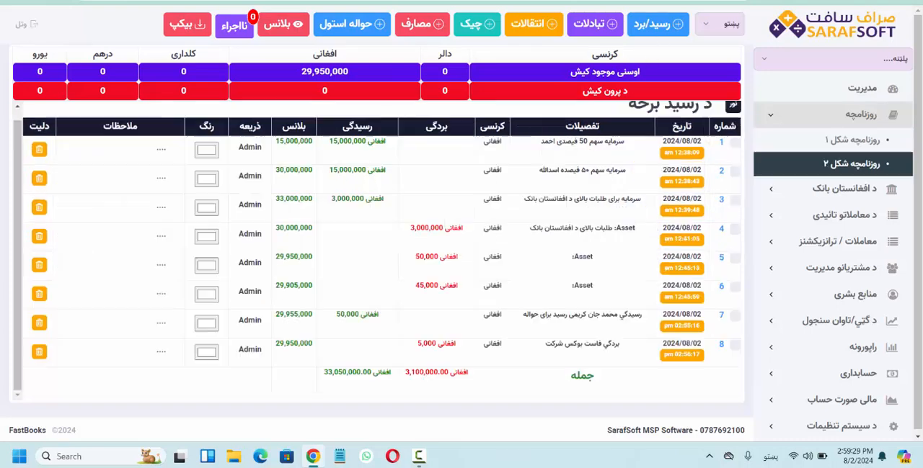
click(852, 163)
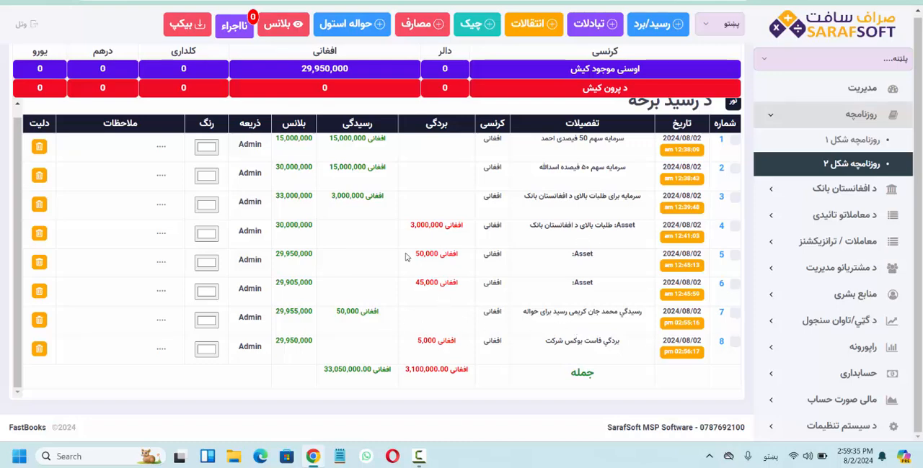
Highlight journal row 4 in light red (RGB 247, 161, 161) and enter a short placeholder remark in its ملاحظات cell
click(207, 235)
click(244, 249)
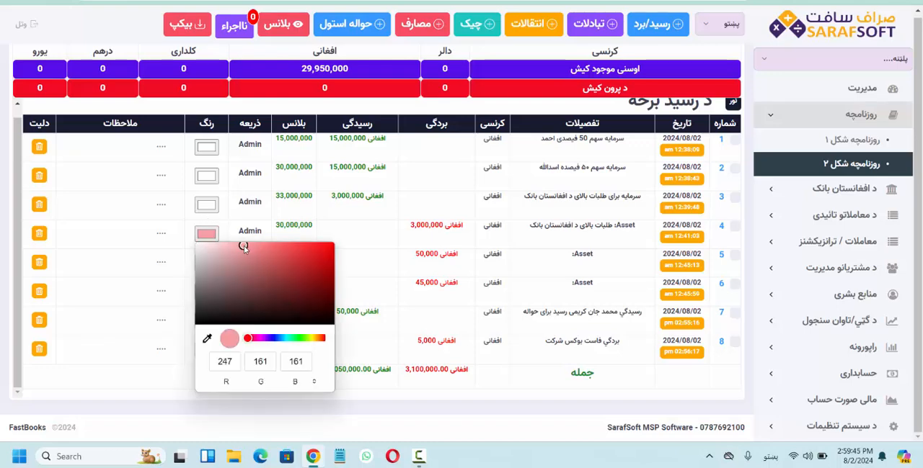
click(159, 242)
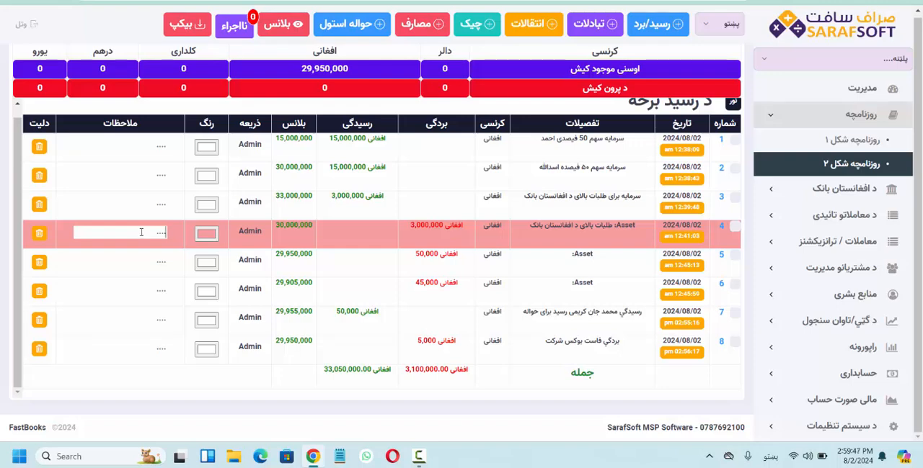
text(بسیسیسیسیسیب)
click(139, 266)
click(486, 301)
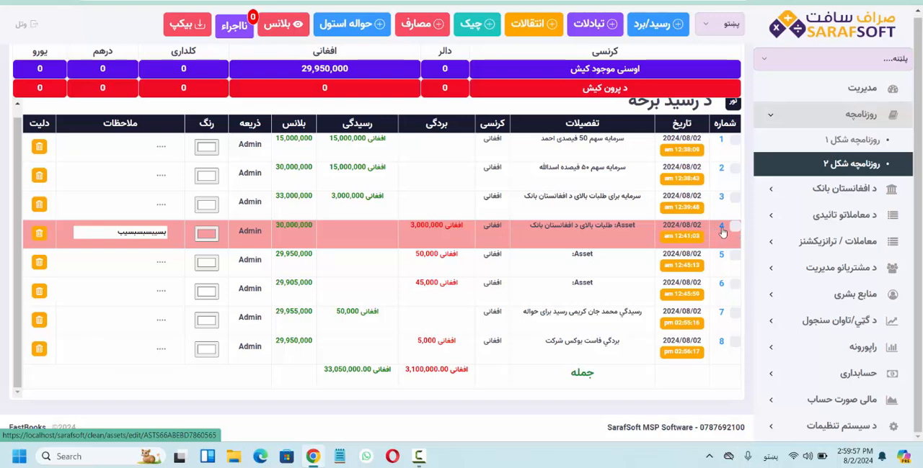
View the edit form of journal transaction 7, and return to the daily journal without updating it
click(723, 315)
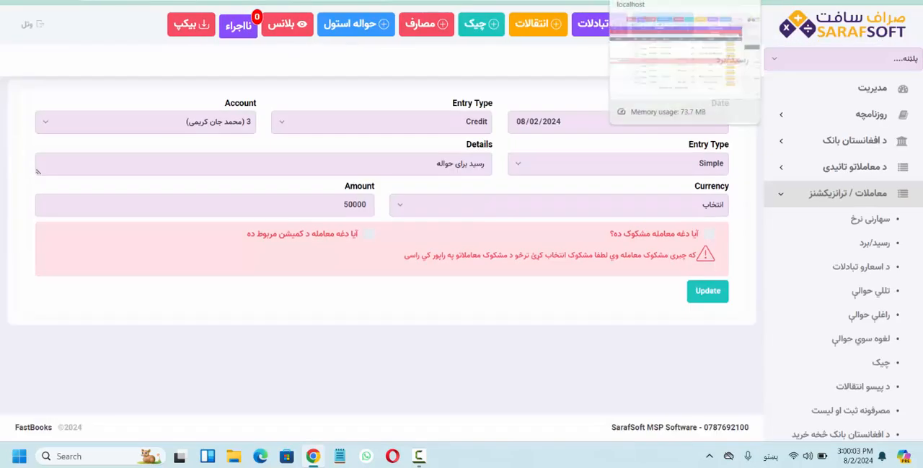
click(674, 2)
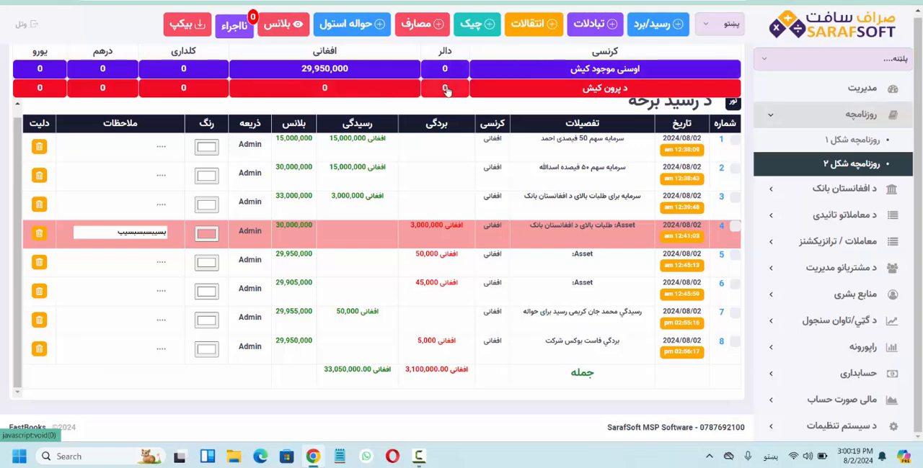
Reveal the additional journal options (نور) in both layouts, and examine the start and end date filters in روزنامچه شکل ۱
click(733, 105)
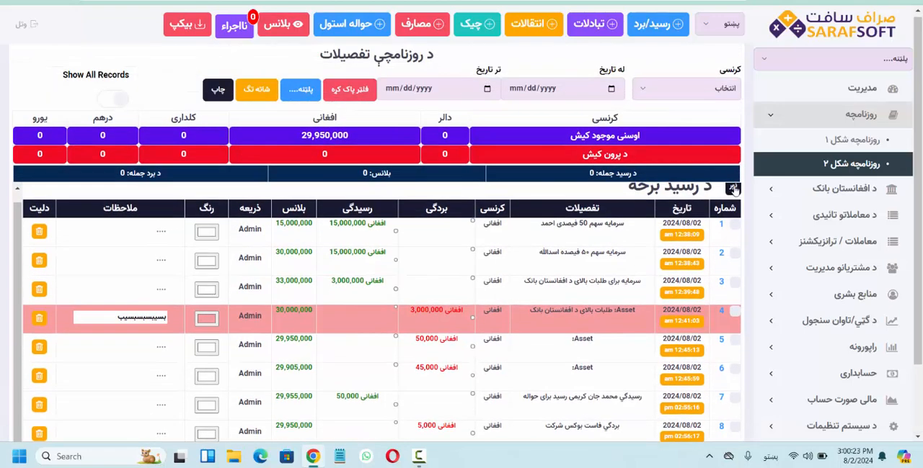
click(852, 140)
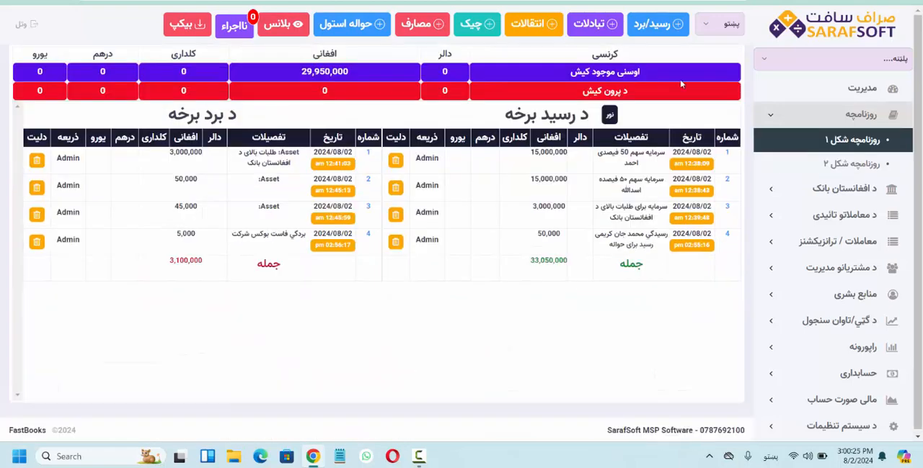
click(610, 116)
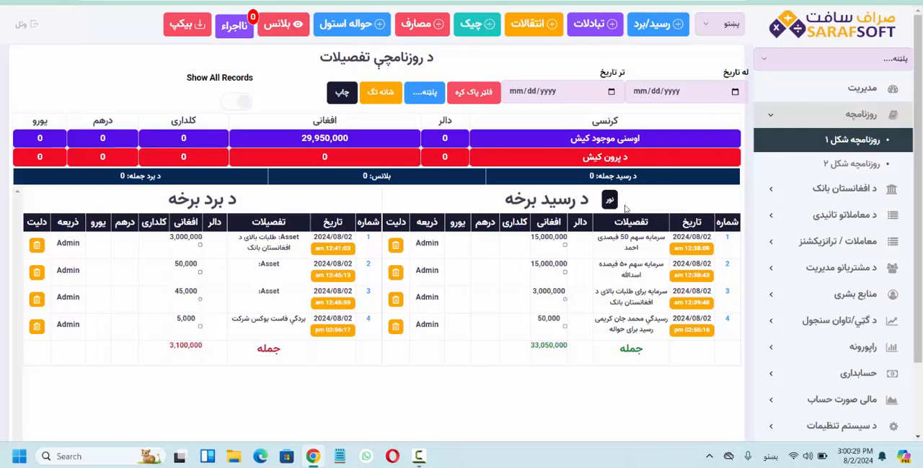
click(734, 94)
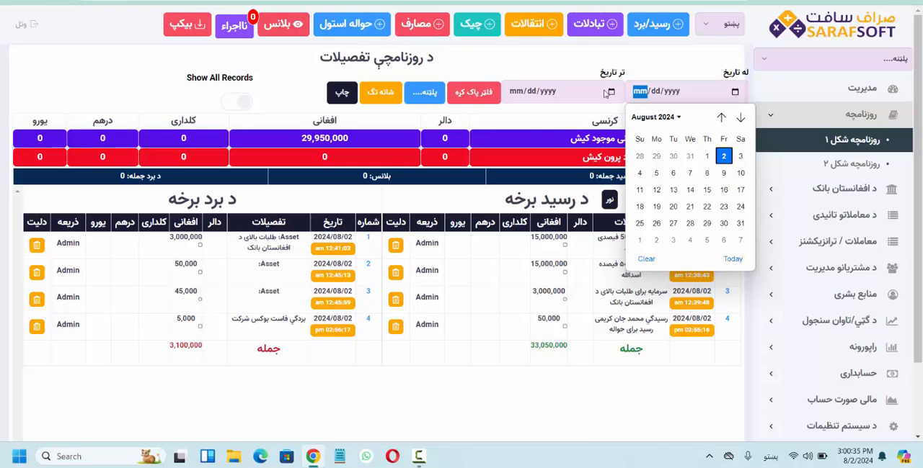
click(610, 94)
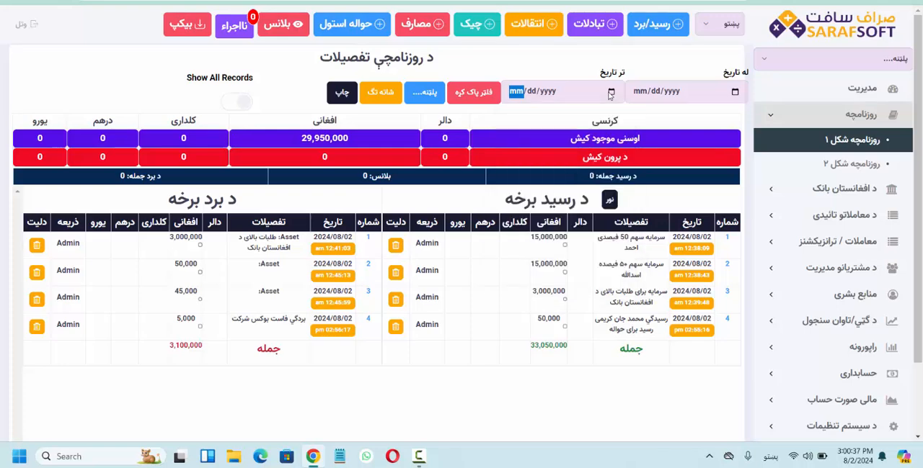
View the printable version of روزنامچه شکل ۱, return to the journal, and go to the مدیریت dashboard
click(340, 93)
click(340, 94)
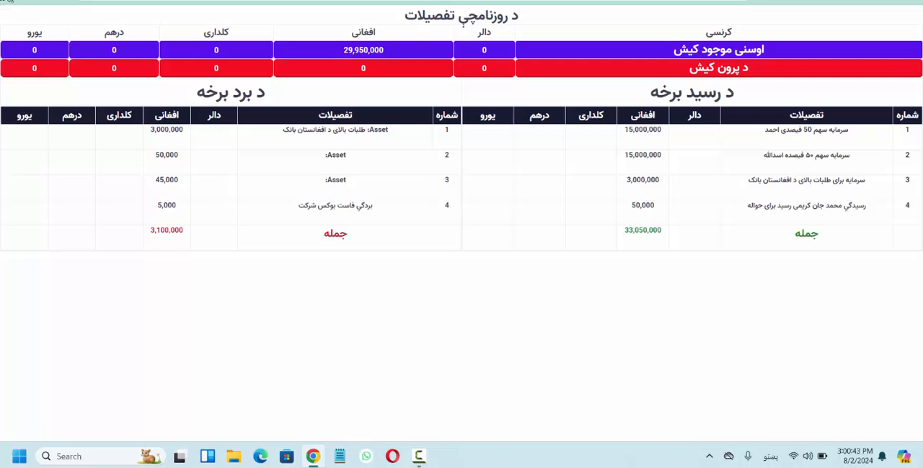
click(10, 1)
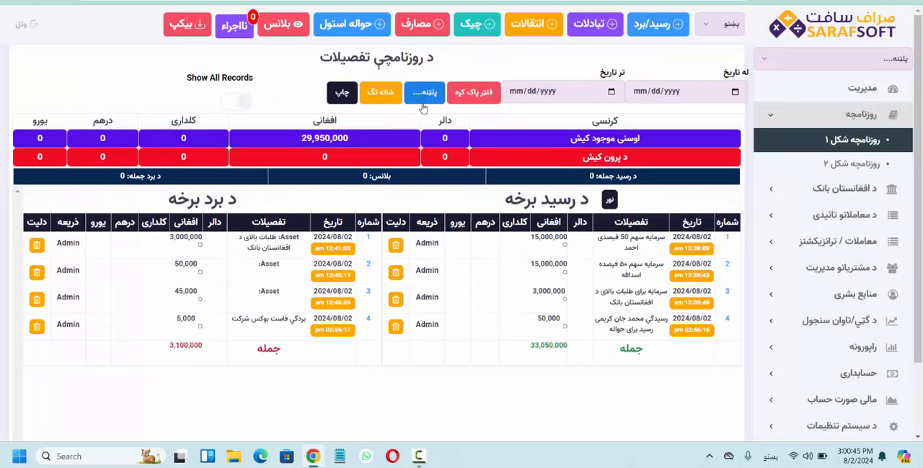
scroll(562, 154, down, 2)
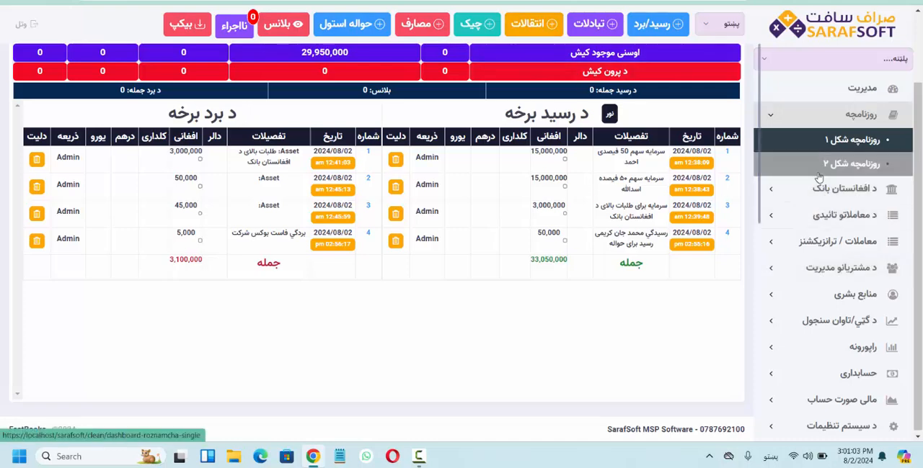
click(838, 93)
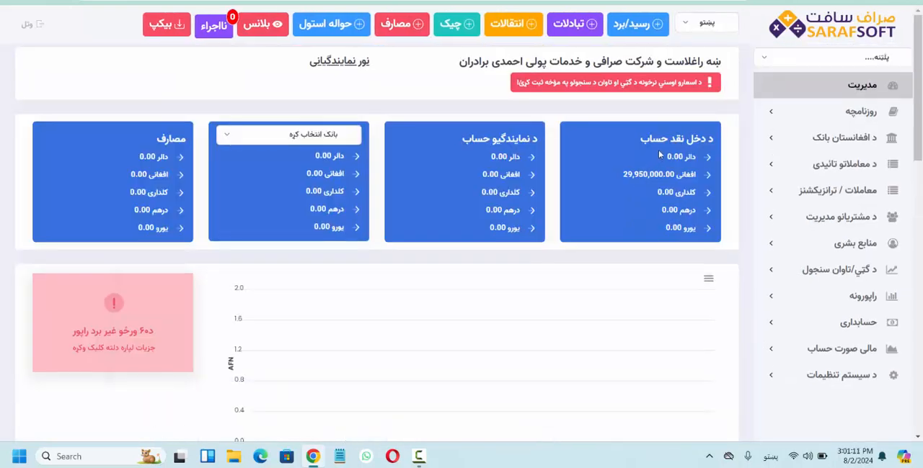
Start a new journal entry of type بردگی for the individual customer's account
click(645, 27)
click(469, 137)
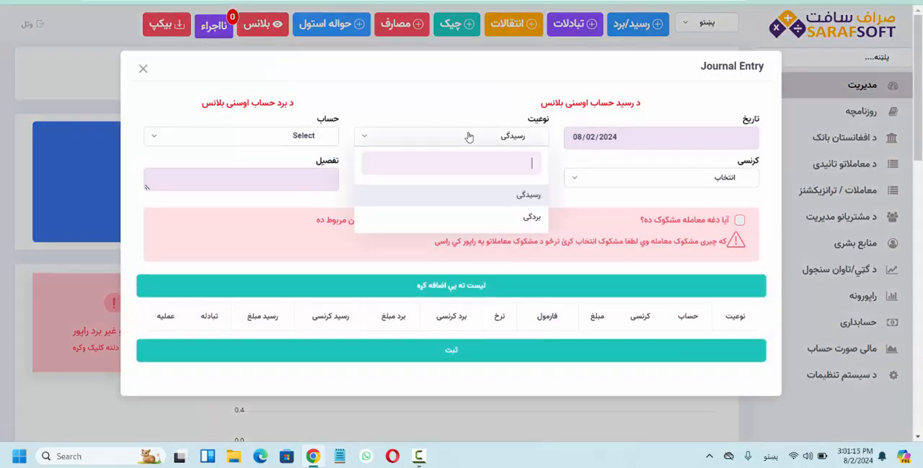
click(488, 219)
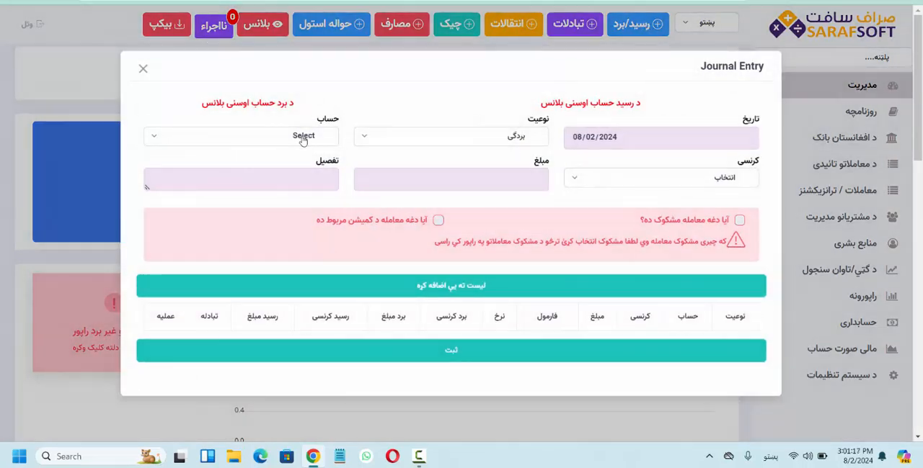
click(303, 137)
click(309, 240)
Set the بردگی entry's currency to دالر and its amount to 100, and add it to the transaction list
click(612, 180)
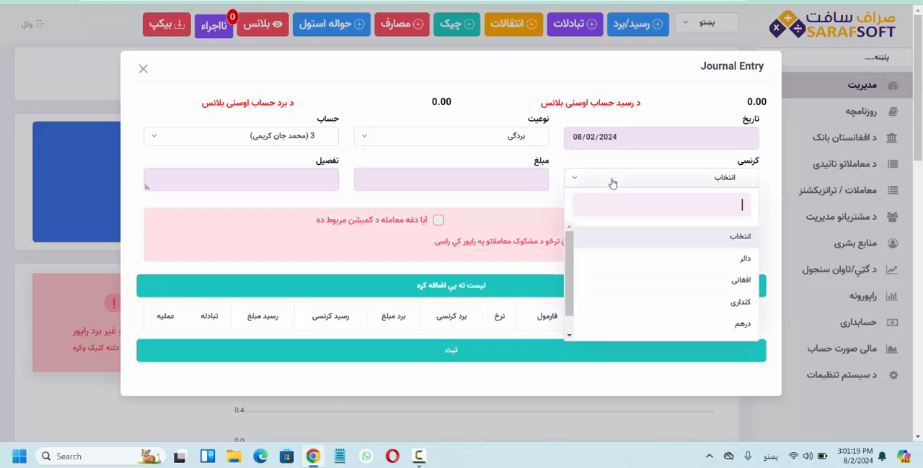
click(685, 260)
click(479, 180)
text(100)
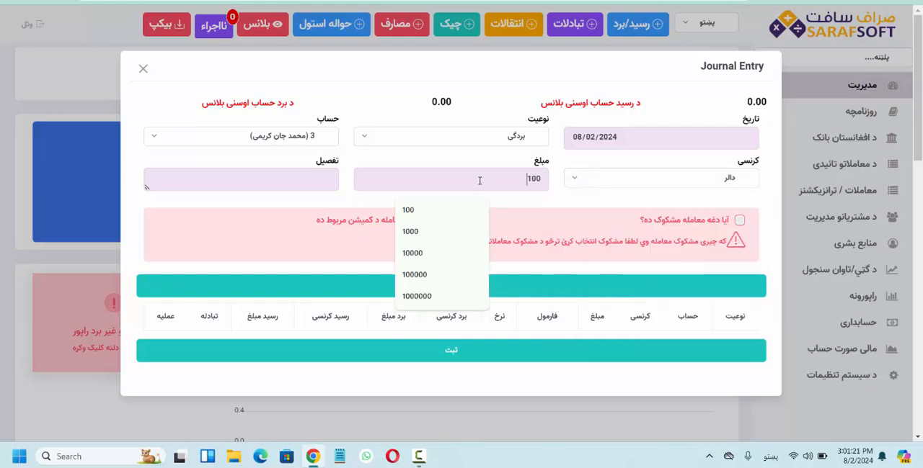
click(520, 258)
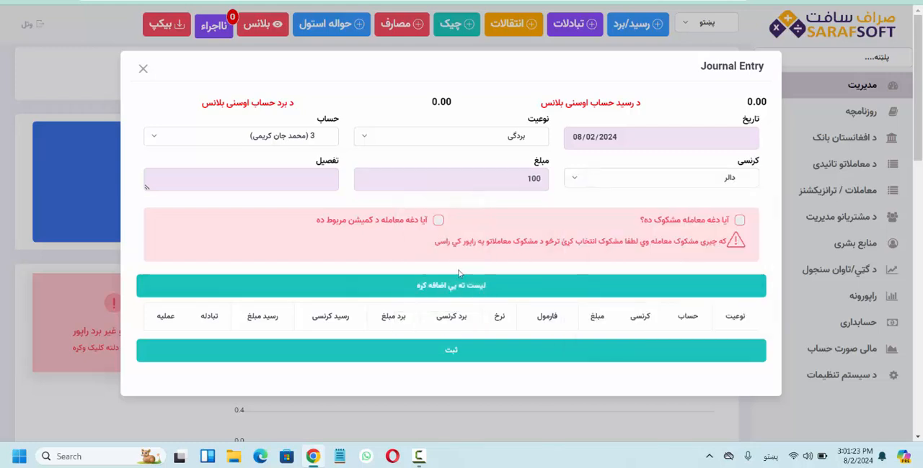
click(422, 286)
Try to record the listed 100 دالر payment, and close the journal entry form
click(437, 364)
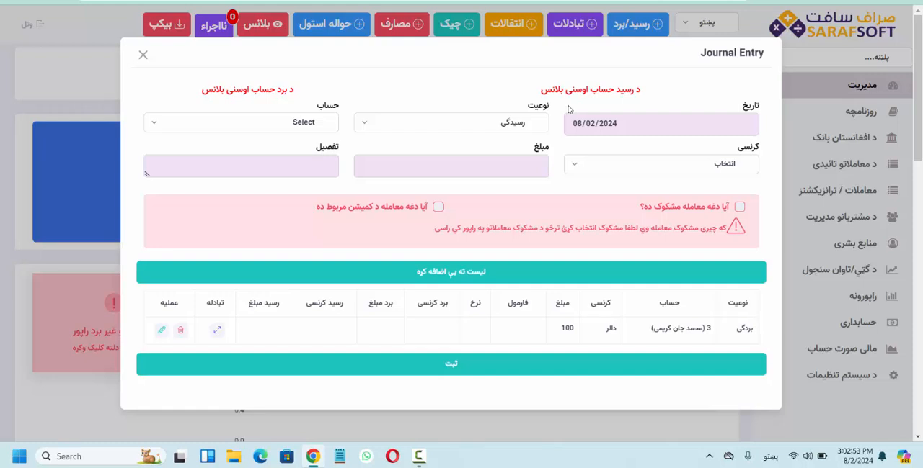
click(143, 56)
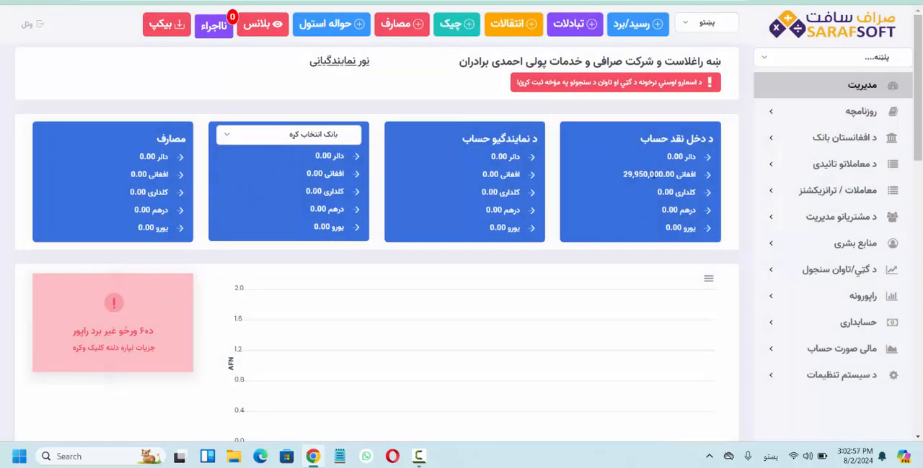